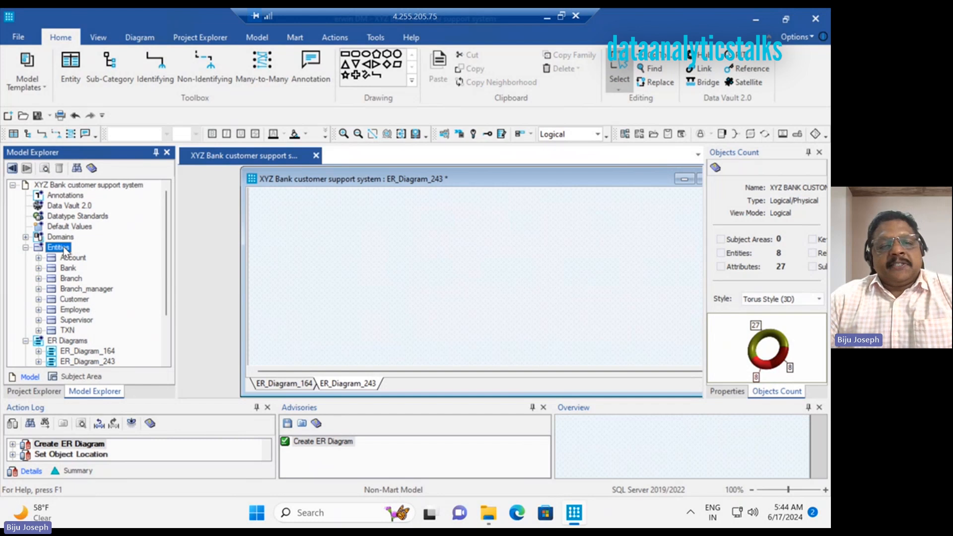
# Switch to ER_Diagram_164 and adjust the overview's visible area so all its entities, including TXN, fit in the diagram view
pyautogui.click(96, 351)
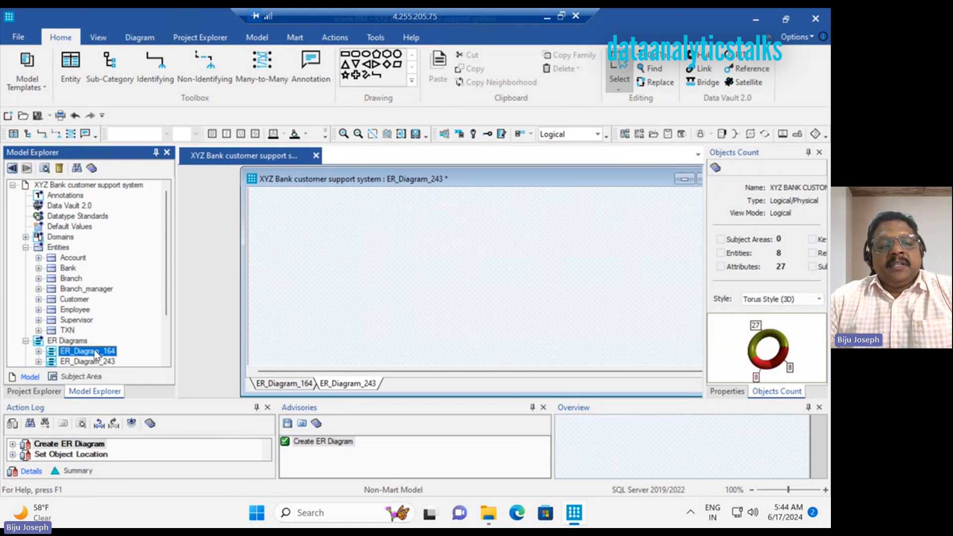
pyautogui.rightClick(96, 353)
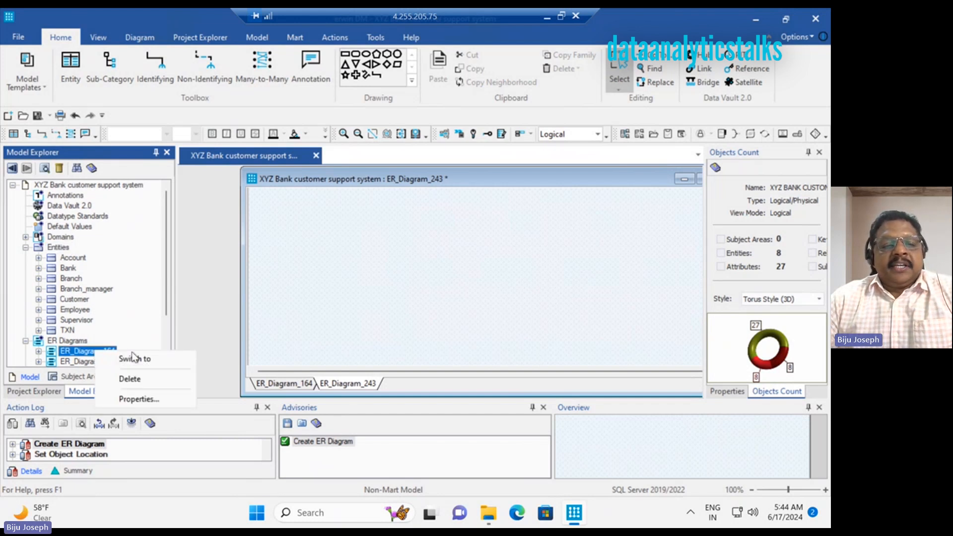
pyautogui.click(132, 359)
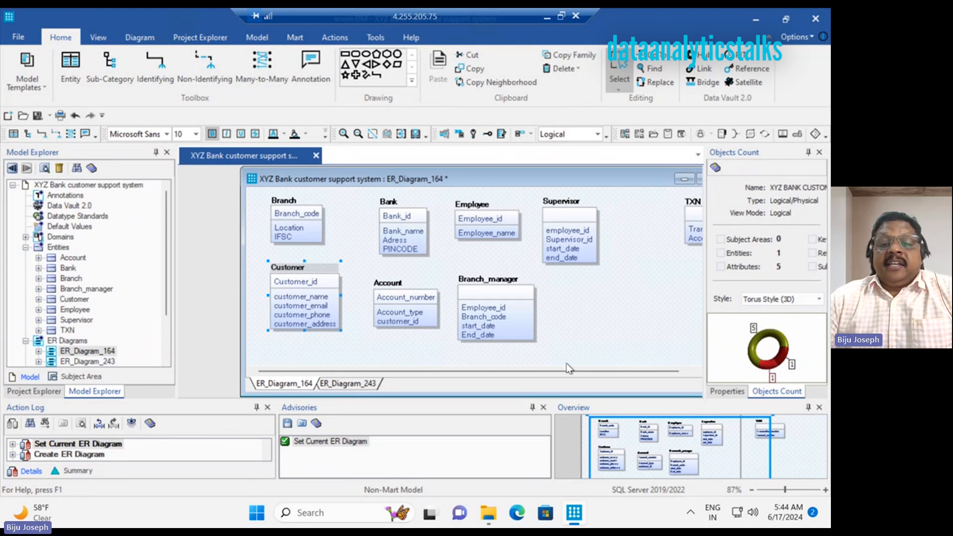
pyautogui.moveTo(569, 368); pyautogui.dragTo(511, 371)
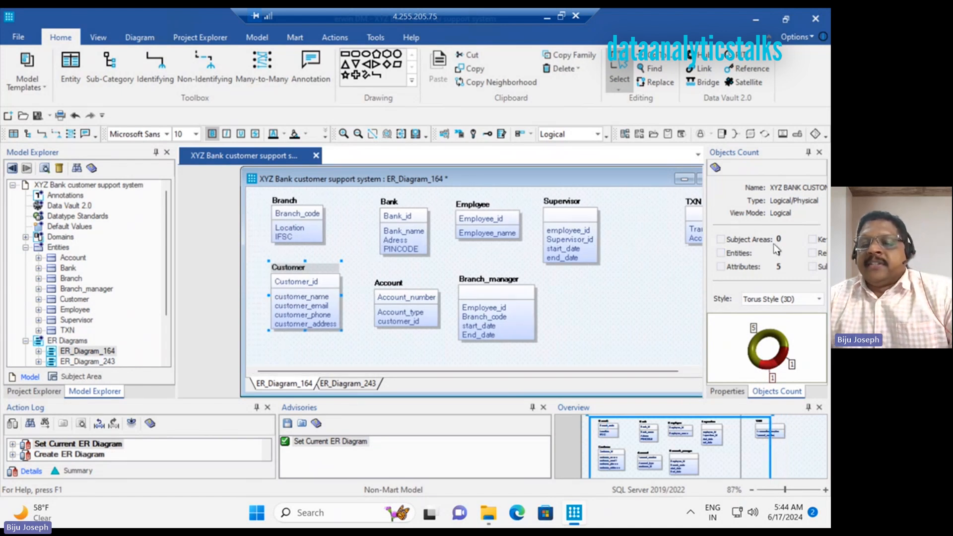
pyautogui.click(737, 253)
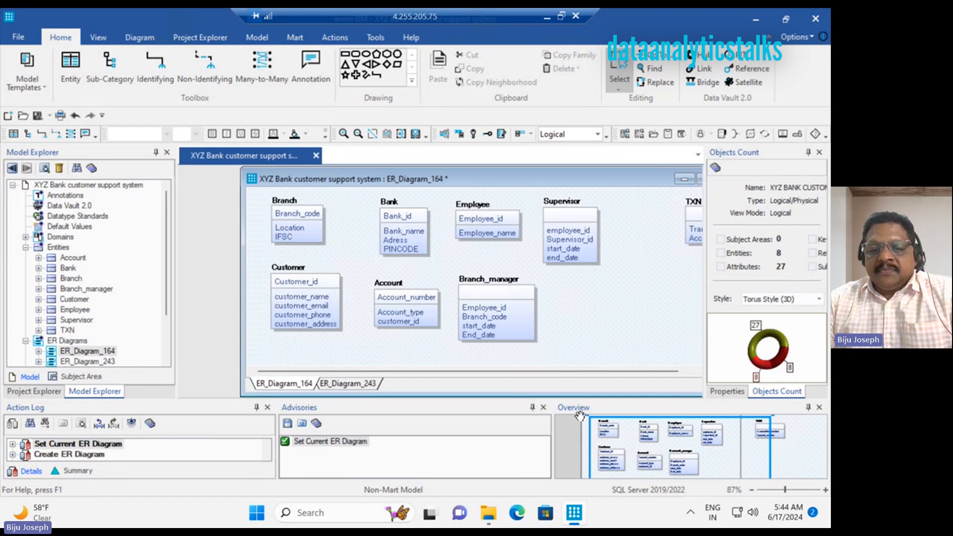
pyautogui.moveTo(588, 417); pyautogui.dragTo(805, 484)
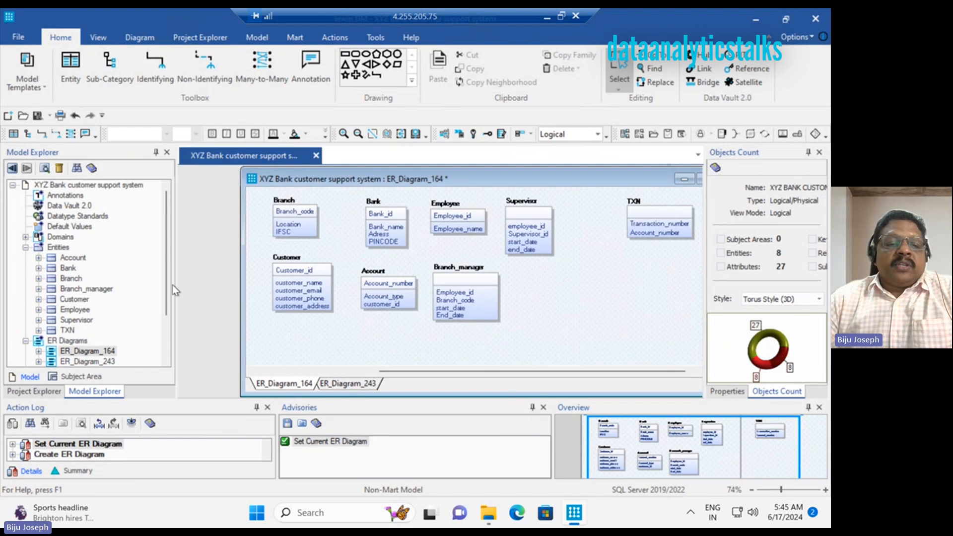
# Make the empty ER_Diagram_243 the current diagram
pyautogui.scroll(-2, 171, 312)
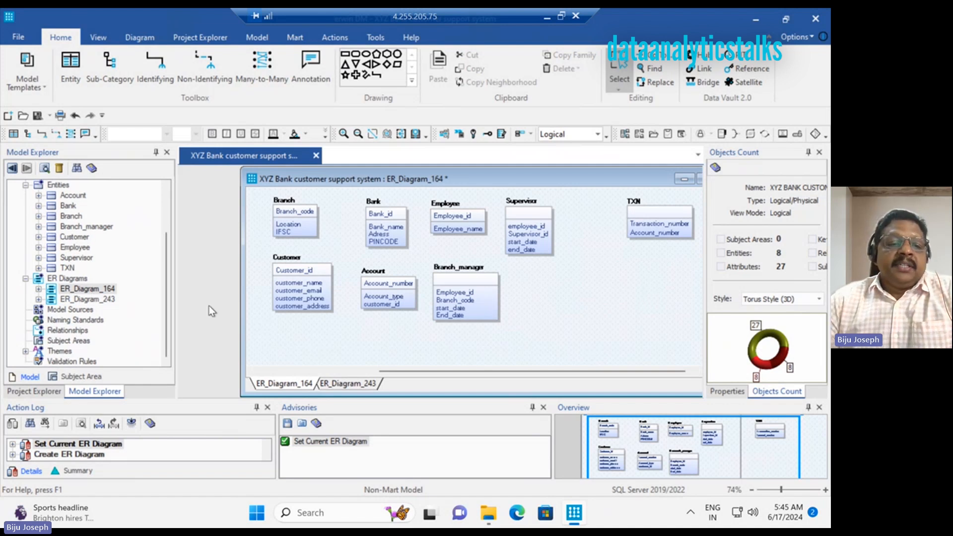
pyautogui.click(98, 303)
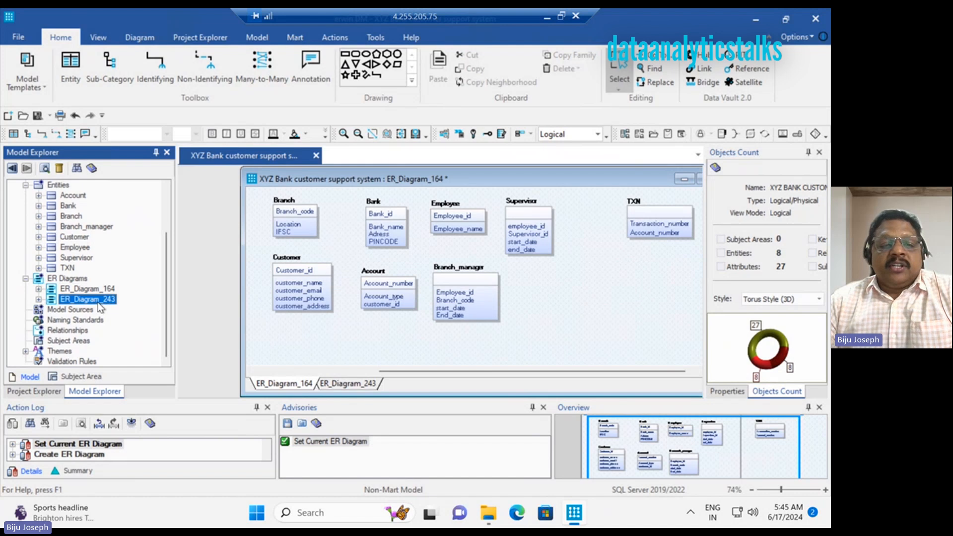
pyautogui.rightClick(99, 303)
pyautogui.click(135, 313)
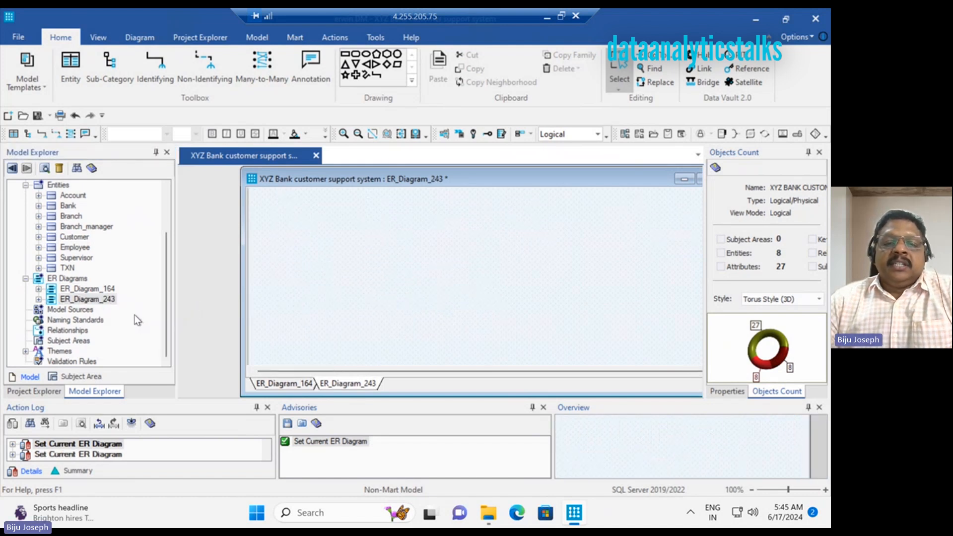
pyautogui.rightClick(103, 300)
pyautogui.click(147, 348)
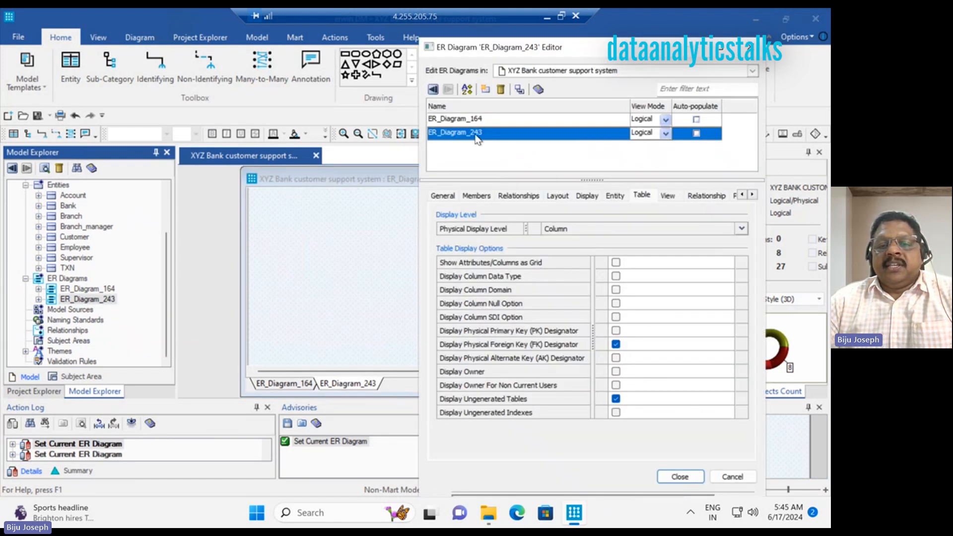
pyautogui.click(475, 135)
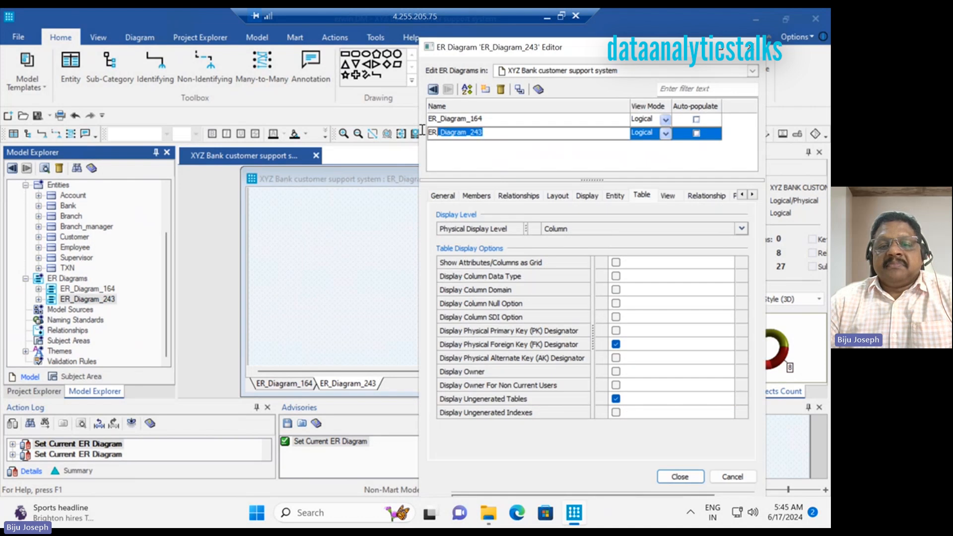
pyautogui.write('bank customers')
pyautogui.press('Return')
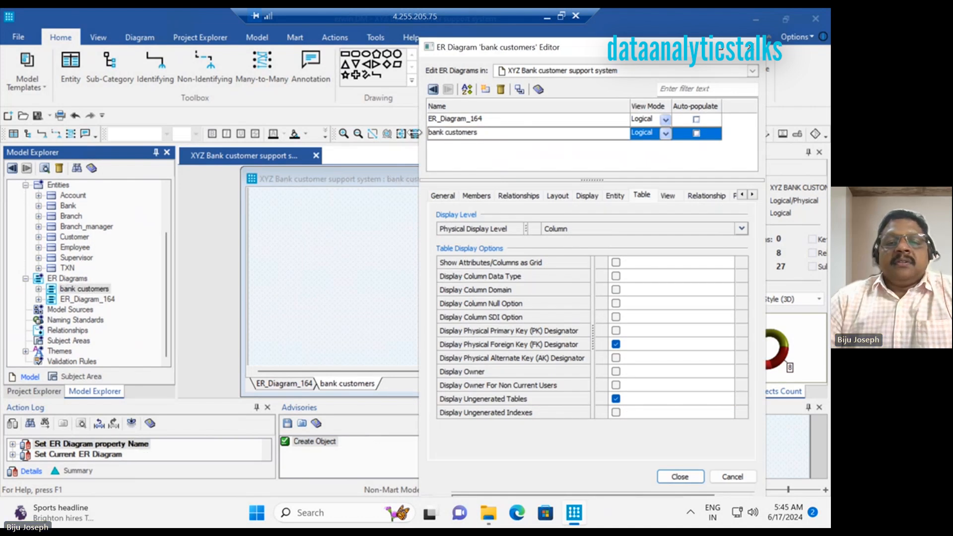
pyautogui.press('Escape')
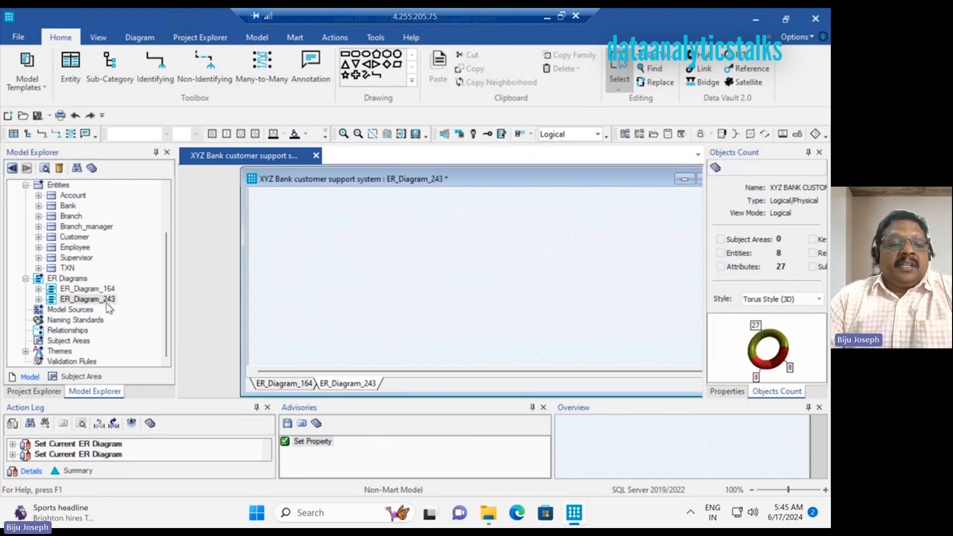
# Rename ER_Diagram_243 to "Bank customers" in its diagram properties and close the editor
pyautogui.doubleClick(106, 301)
pyautogui.click(493, 135)
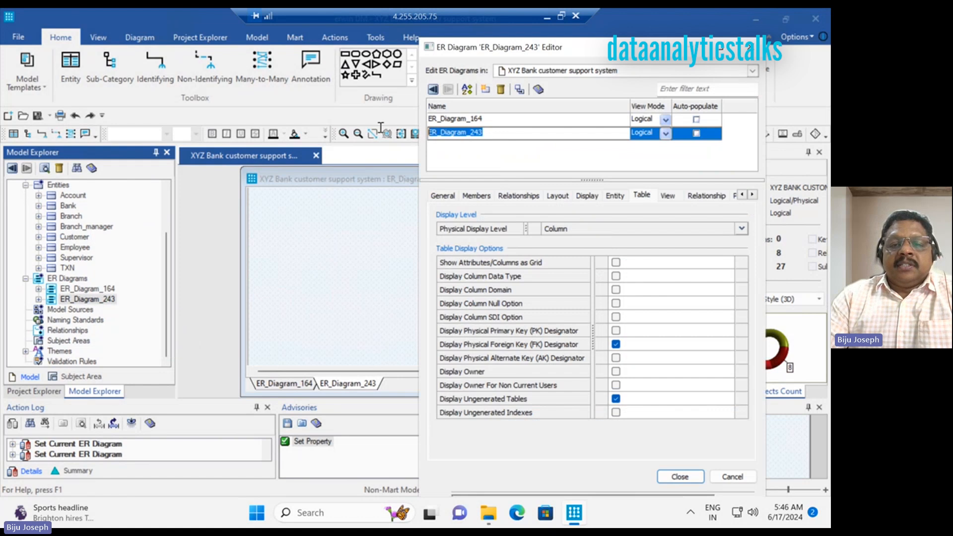
pyautogui.write('Ban')
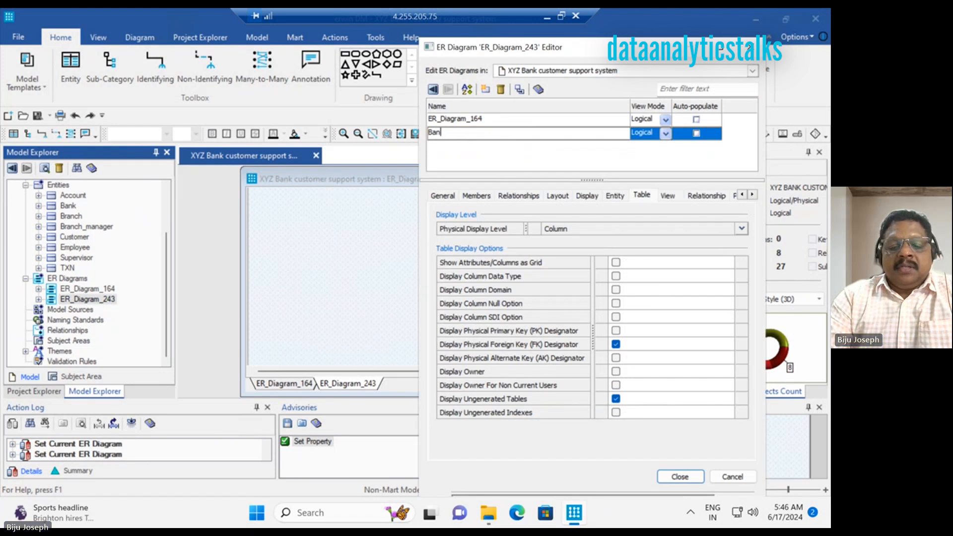
pyautogui.write('k customers')
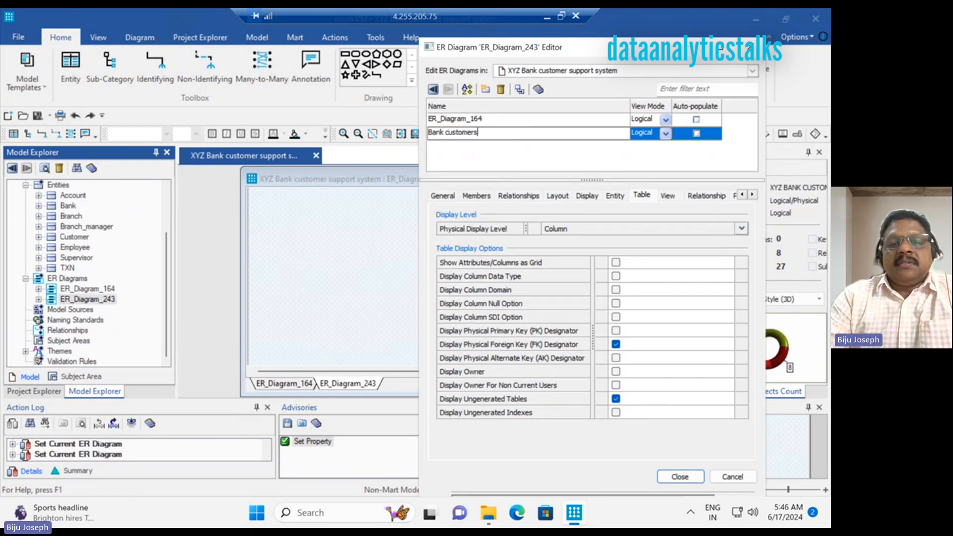
pyautogui.click(680, 478)
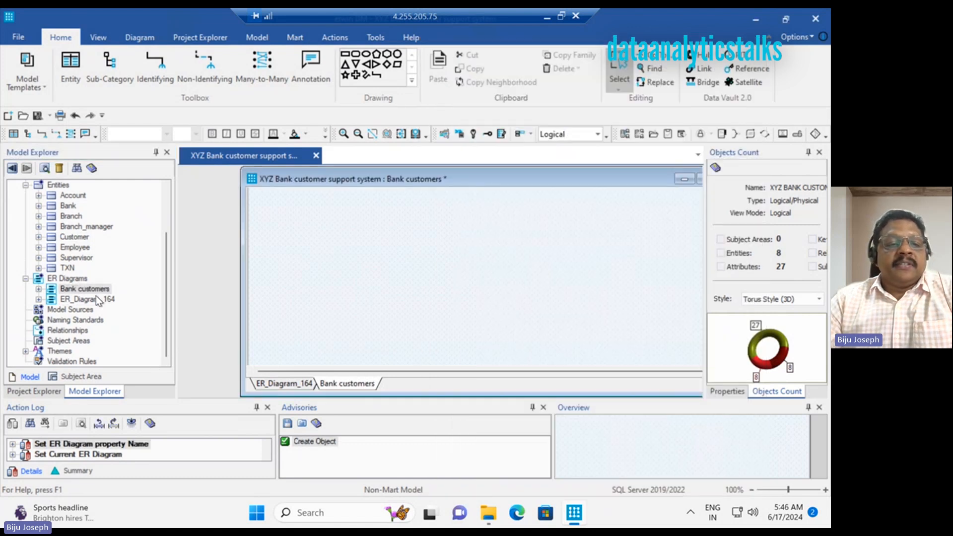
pyautogui.rightClick(99, 290)
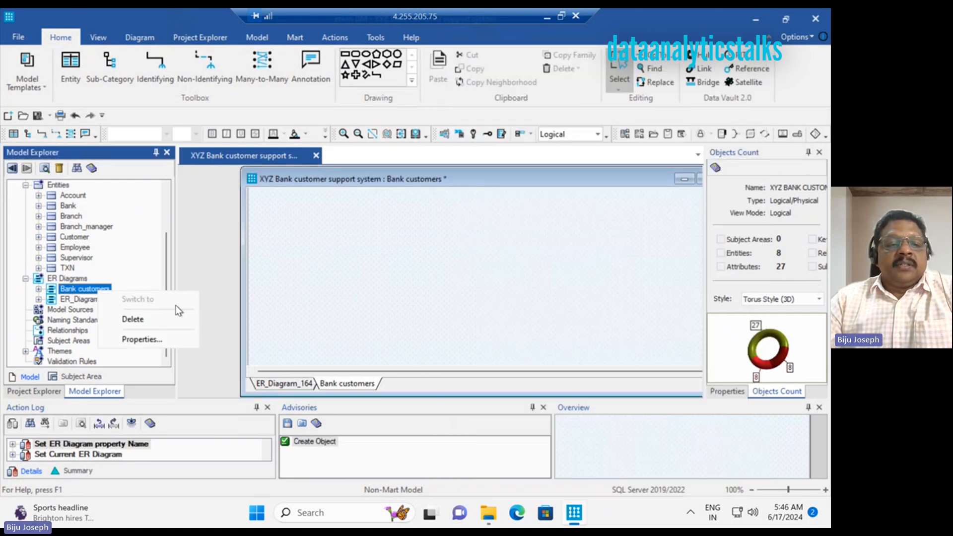
pyautogui.click(416, 263)
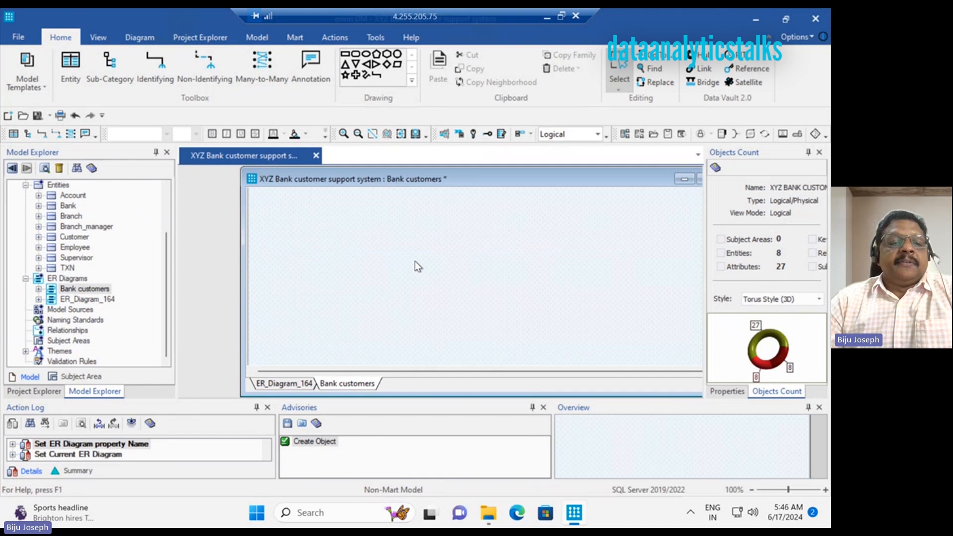
pyautogui.rightClick(104, 293)
# Add the existing Customer entity to the Bank customers diagram
pyautogui.click(79, 238)
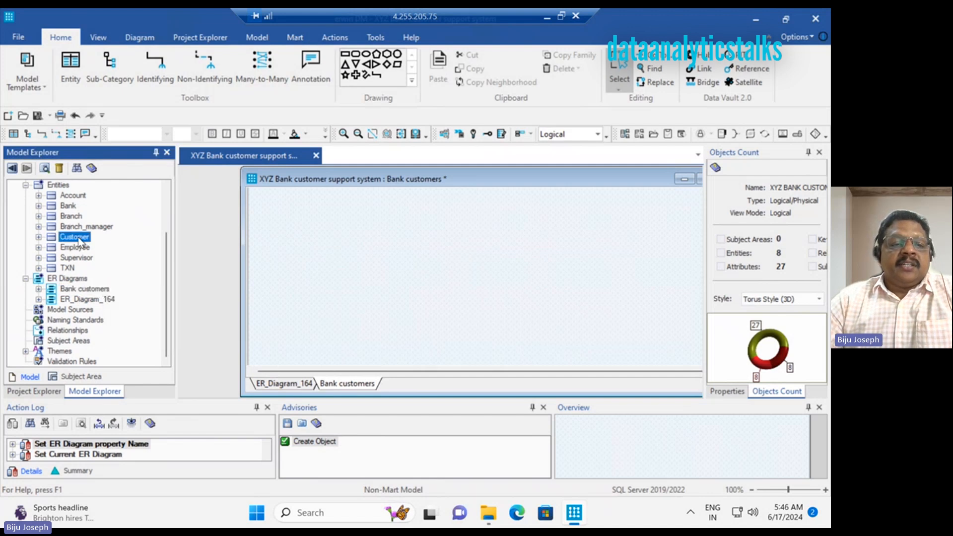
pyautogui.rightClick(81, 240)
pyautogui.click(130, 246)
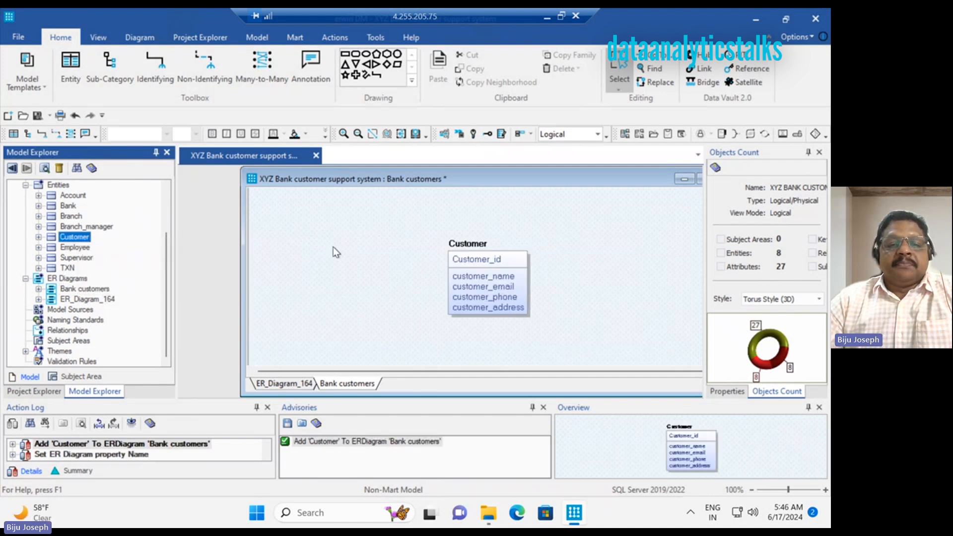
# Add the Bank and Branch entities to the Bank customers diagram, placing Branch left of Customer and Bank to its upper right
pyautogui.rightClick(71, 209)
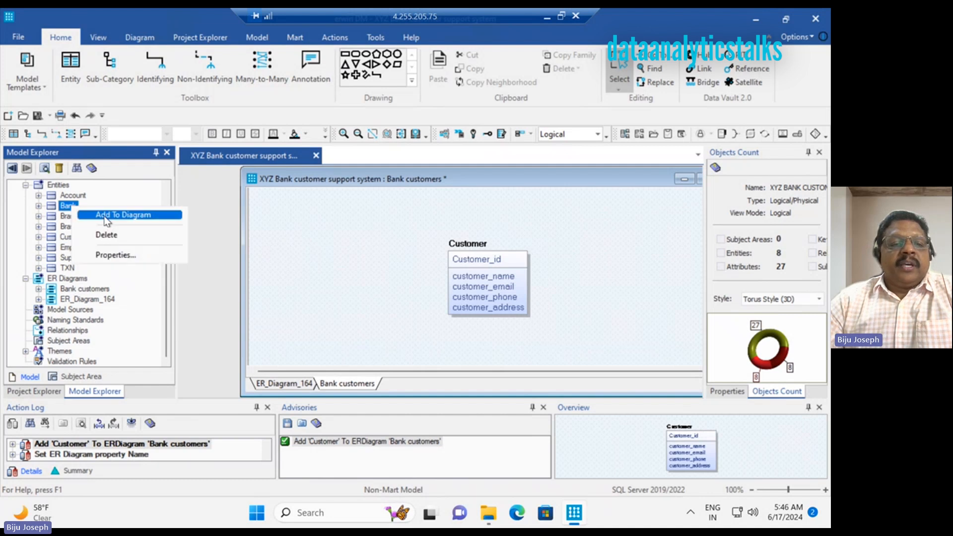
pyautogui.click(107, 215)
pyautogui.rightClick(73, 218)
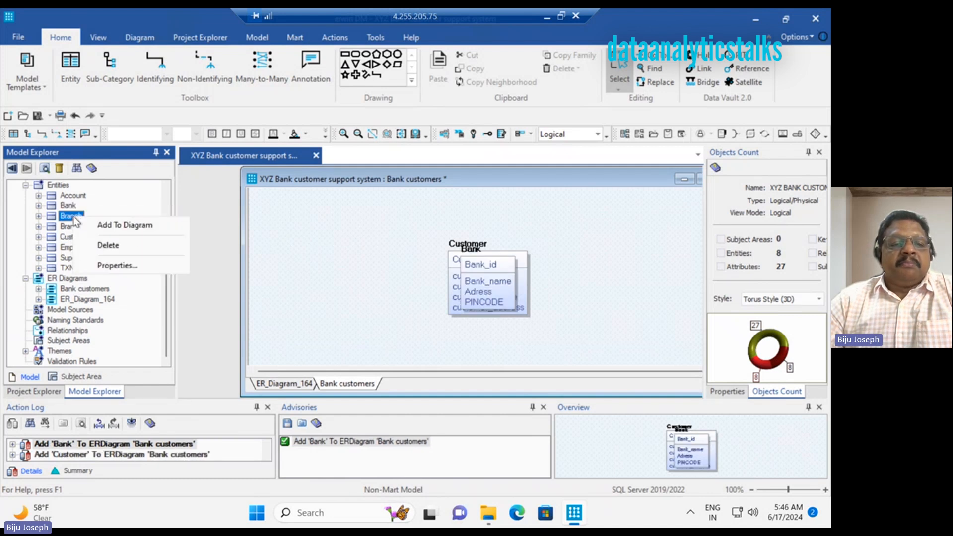
pyautogui.click(132, 226)
pyautogui.moveTo(479, 260); pyautogui.dragTo(324, 260)
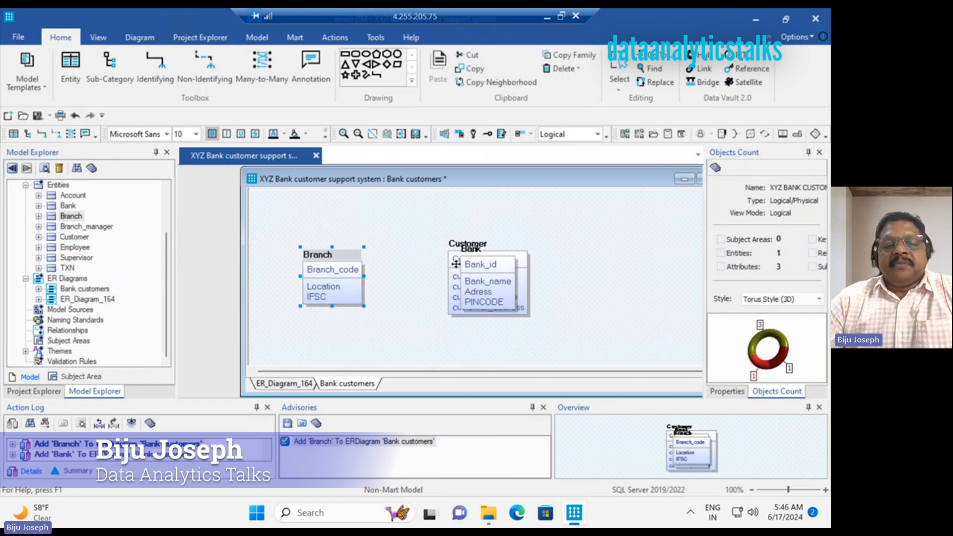
pyautogui.moveTo(474, 262); pyautogui.dragTo(573, 236)
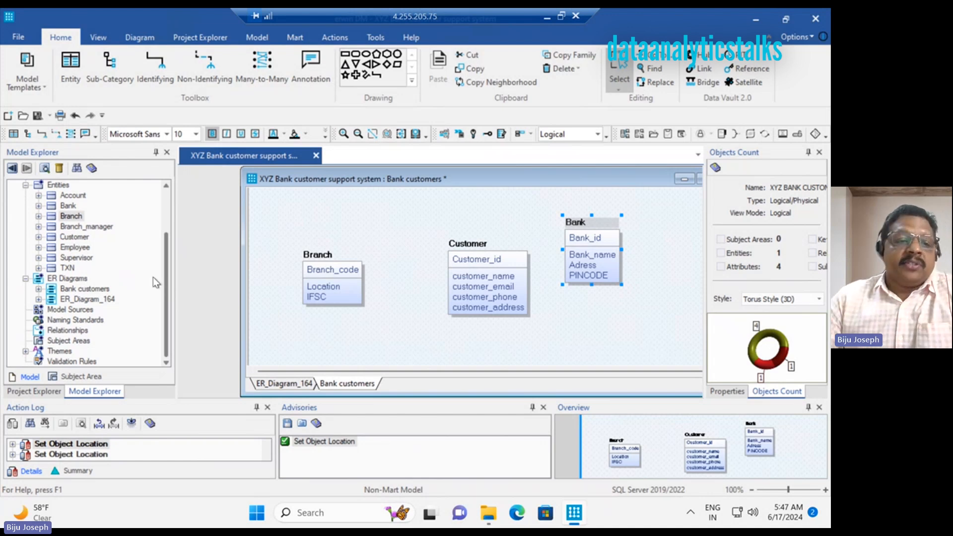
# Create a new subject area in the model and name it "Bank and customers"
pyautogui.click(54, 341)
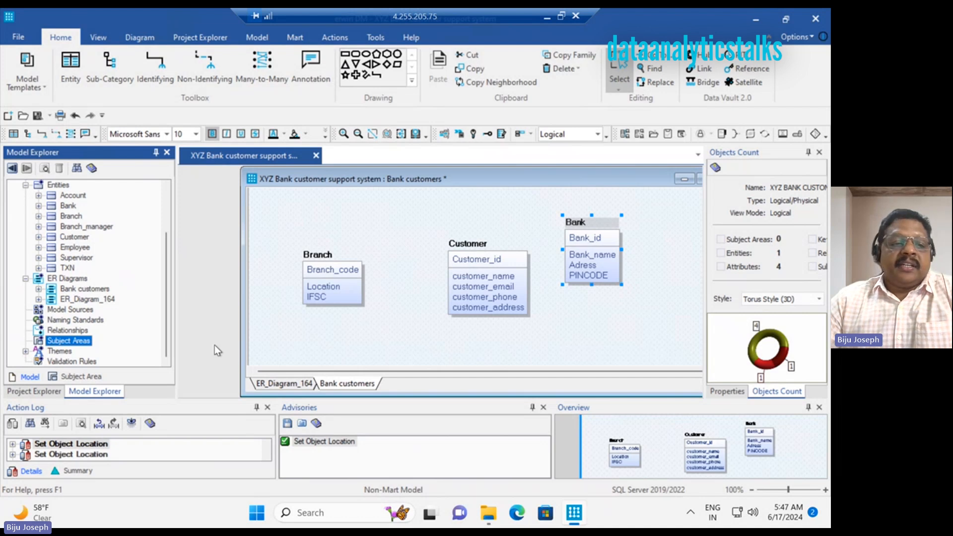
pyautogui.rightClick(77, 342)
pyautogui.click(110, 351)
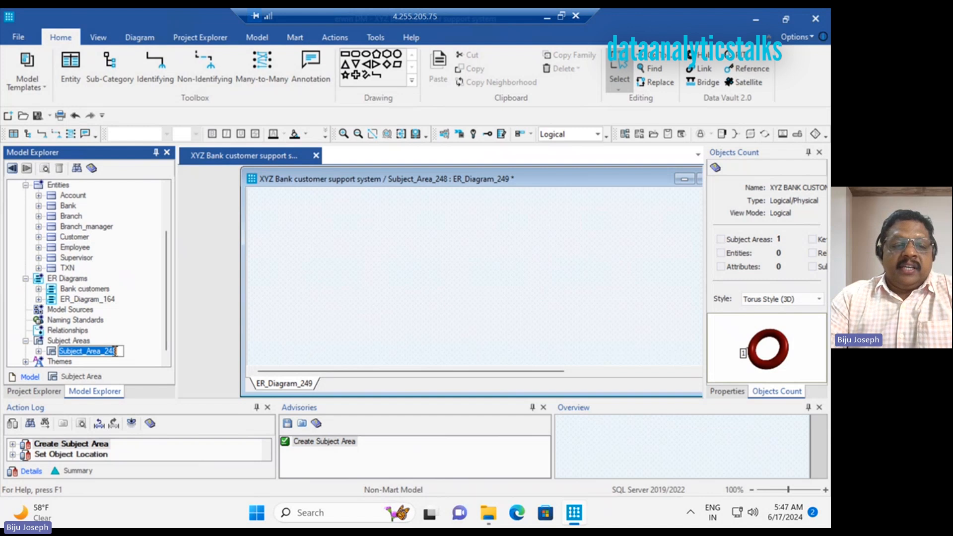
pyautogui.write('Bank and customers')
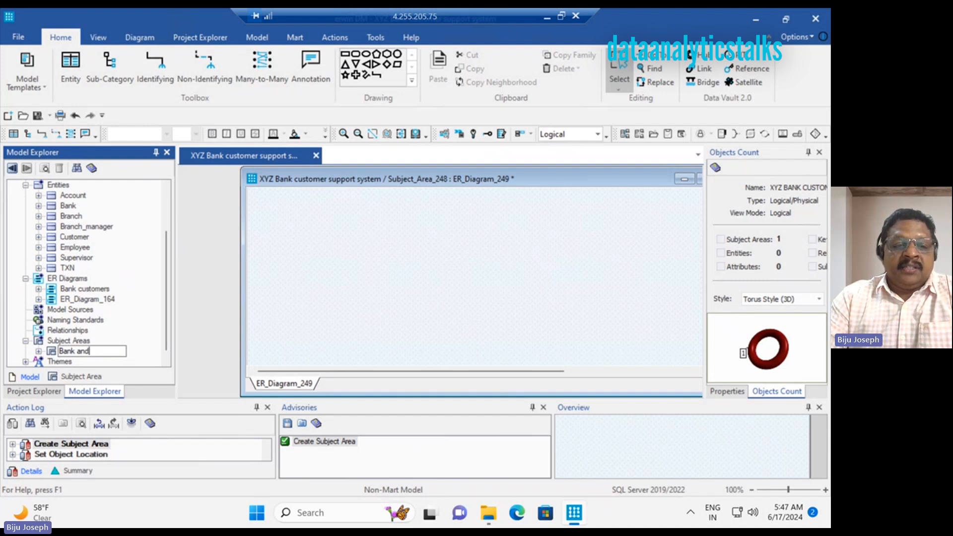
pyautogui.press('Return')
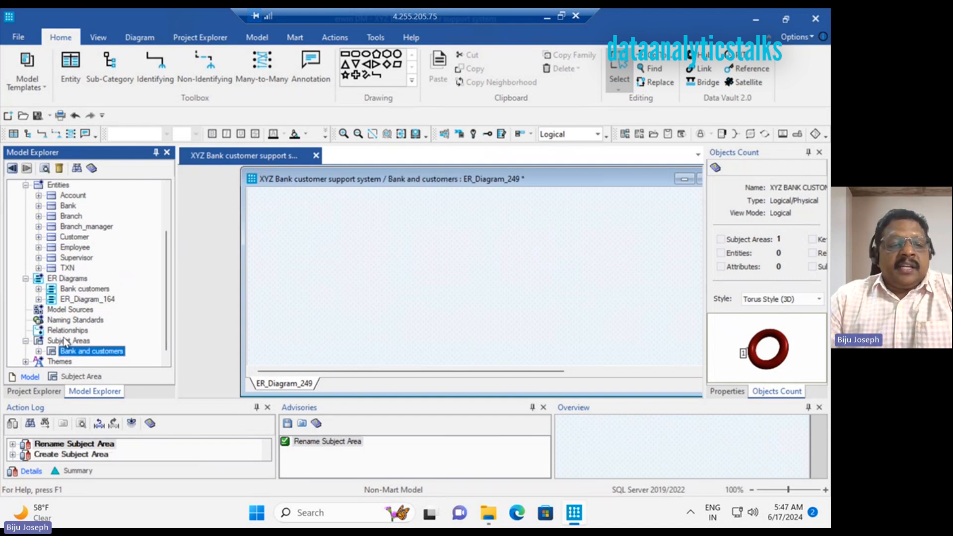
# Create a second subject area named "Bank and employees"
pyautogui.rightClick(61, 340)
pyautogui.click(94, 344)
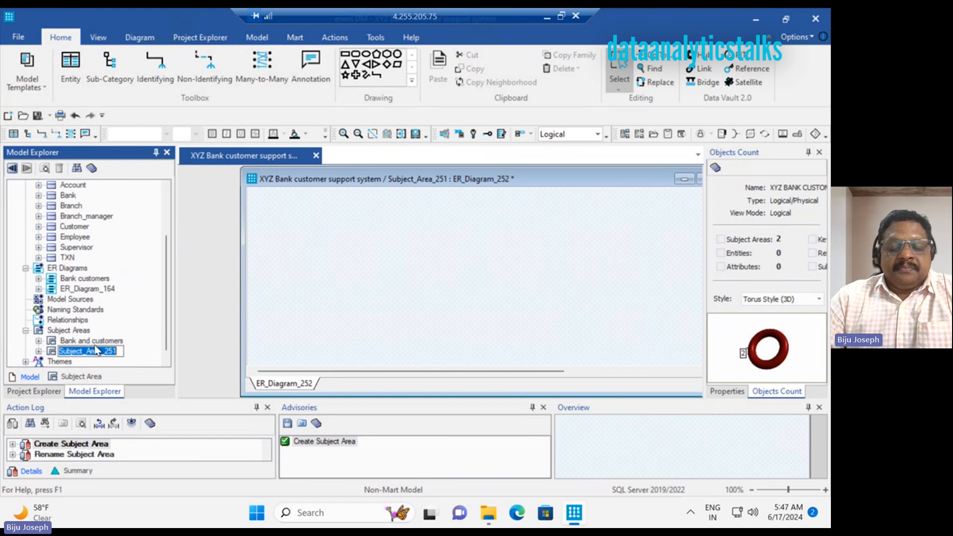
pyautogui.write('Bank and ')
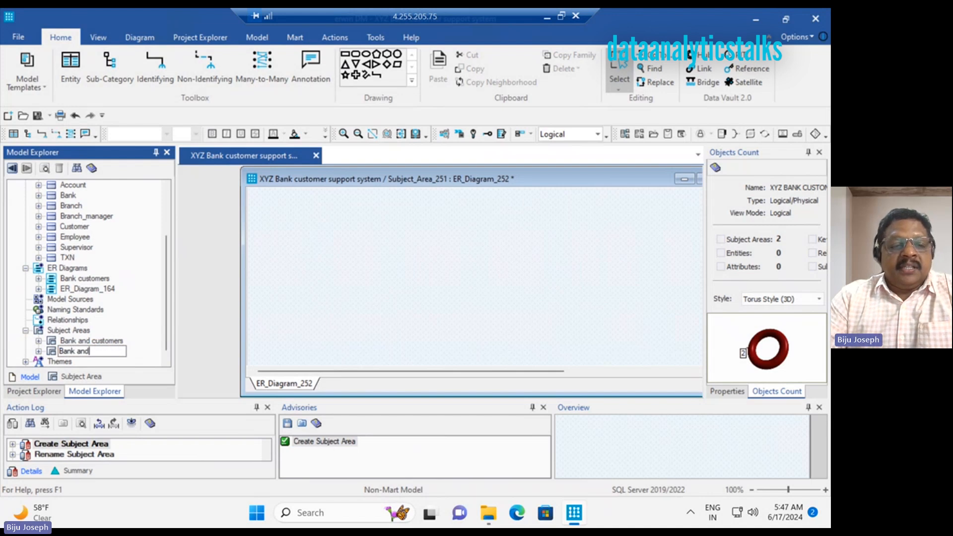
pyautogui.write('employees')
pyautogui.press('Return')
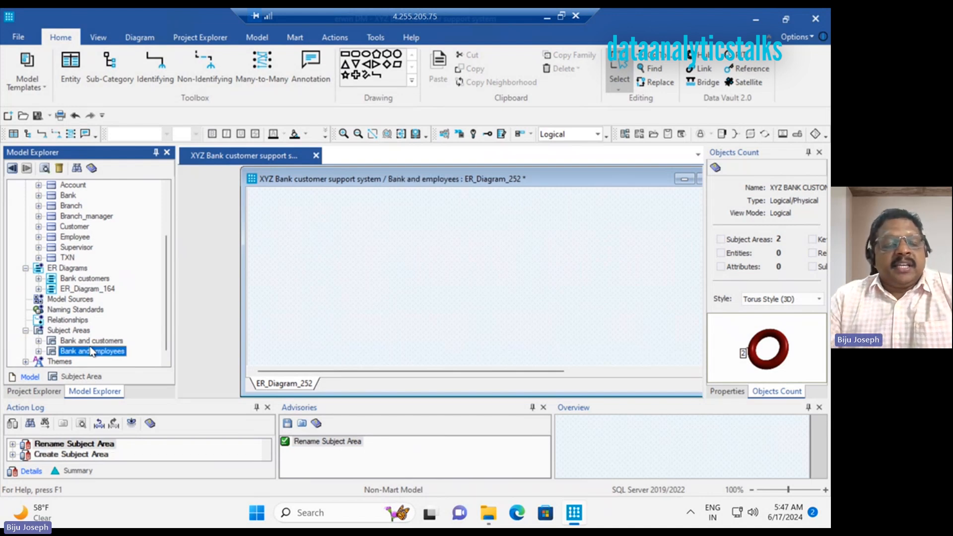
# Create a third subject area named "Bank and branches"
pyautogui.click(73, 333)
pyautogui.rightClick(73, 333)
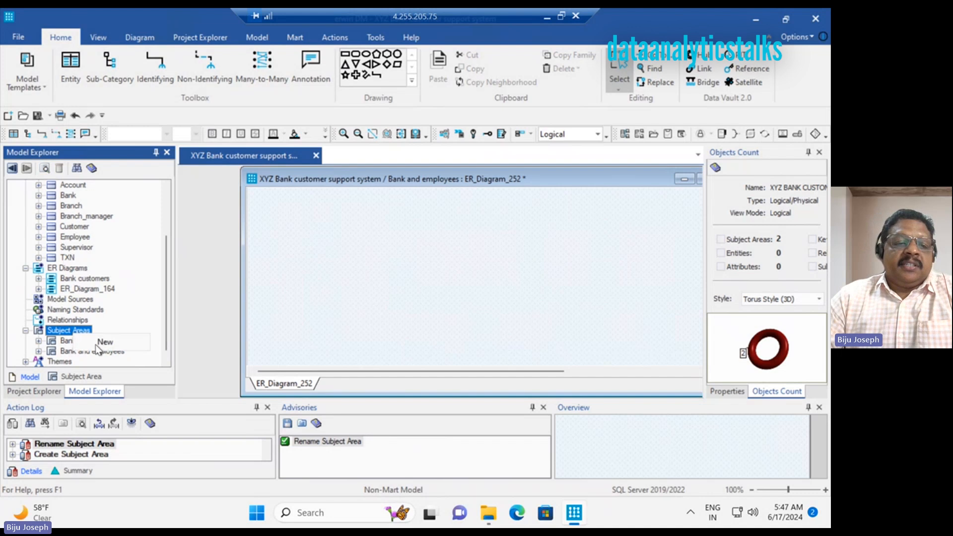
pyautogui.click(95, 343)
pyautogui.write('Bank and bran')
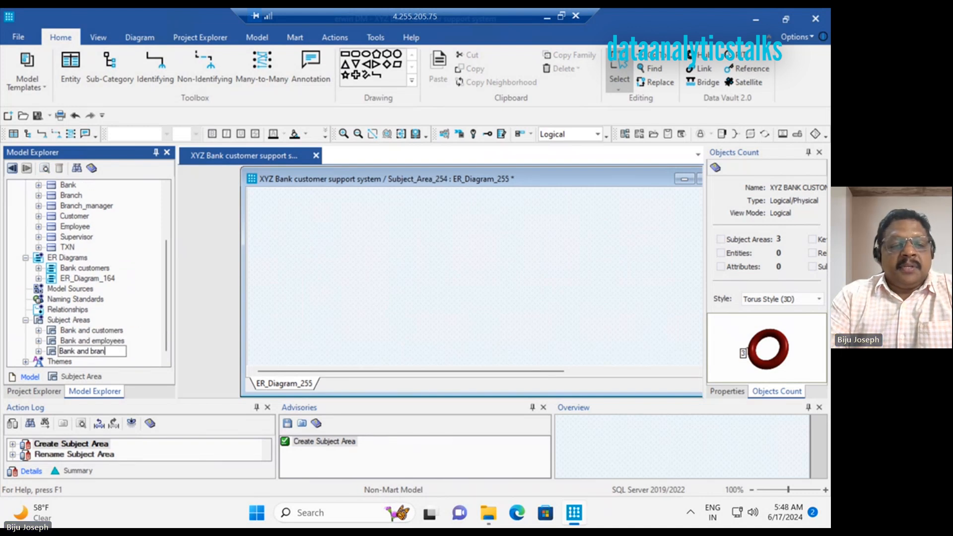
pyautogui.write('ches')
pyautogui.press('Return')
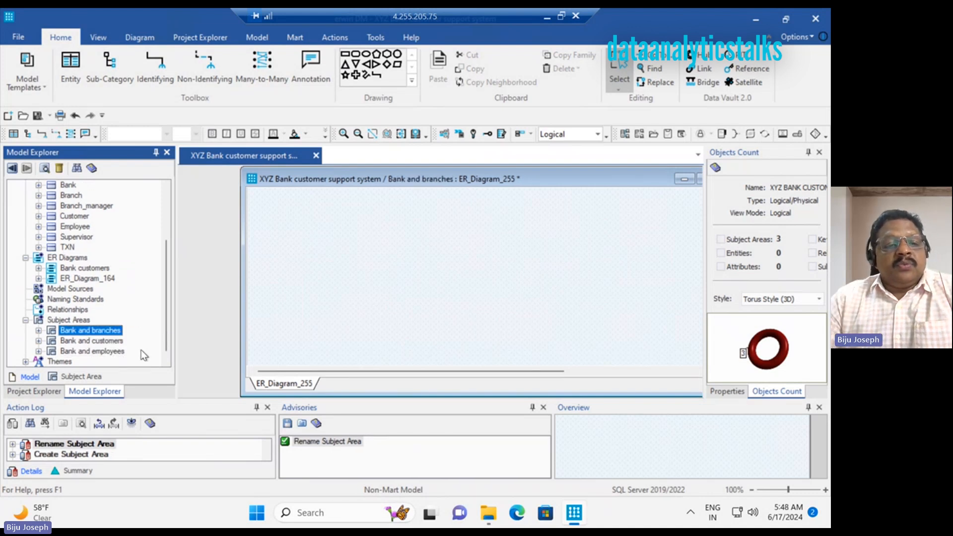
# Switch to the "Bank and customers" subject area and then to "Bank and employees" to view their diagrams
pyautogui.rightClick(108, 331)
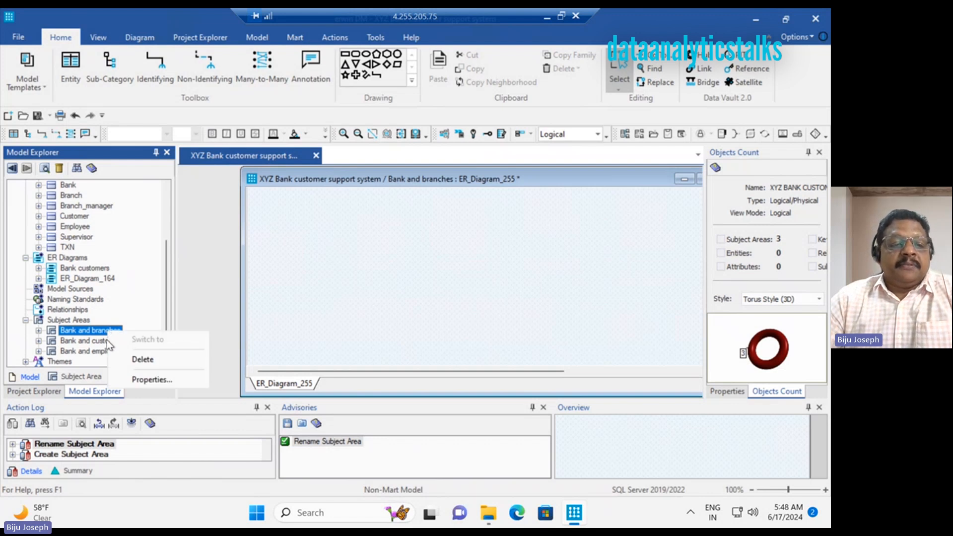
pyautogui.click(81, 341)
pyautogui.rightClick(81, 341)
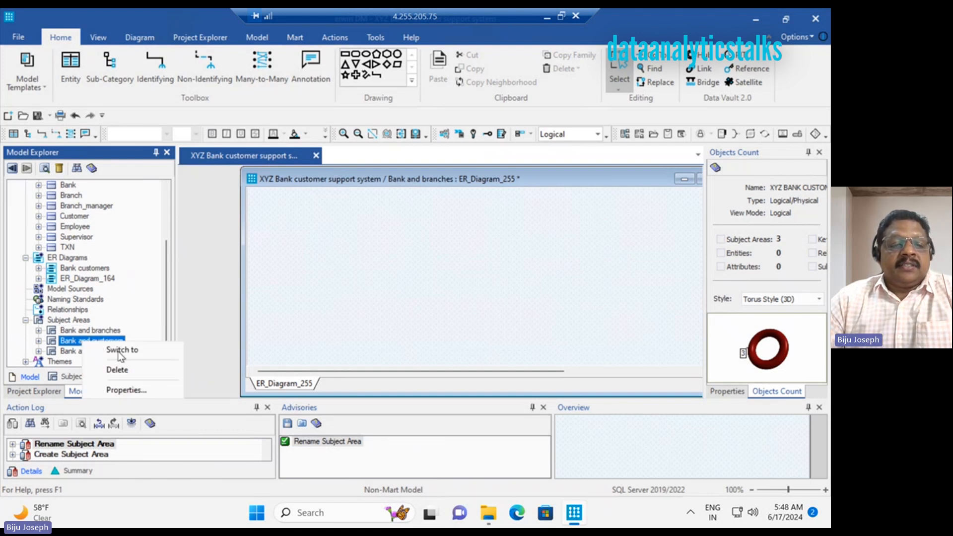
pyautogui.click(119, 349)
pyautogui.click(106, 351)
pyautogui.rightClick(104, 351)
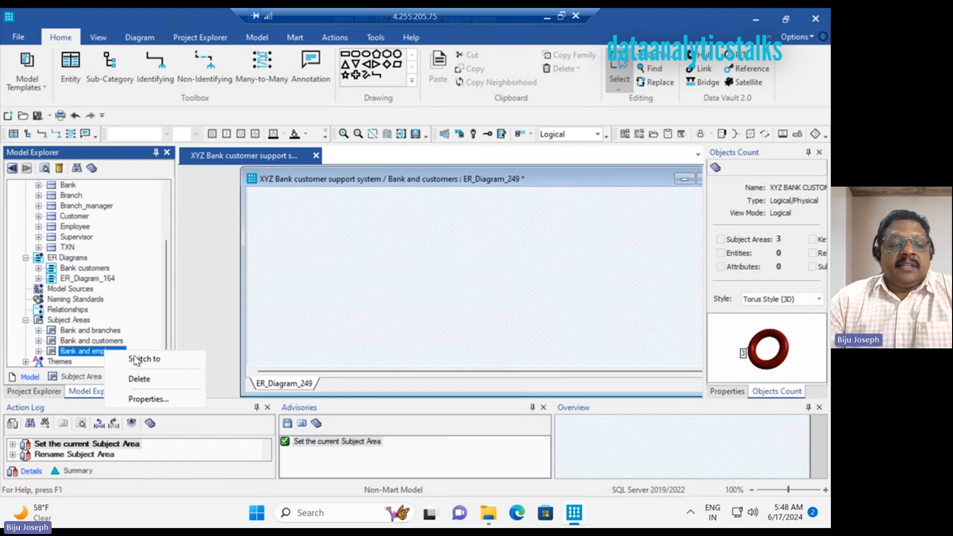
pyautogui.click(135, 359)
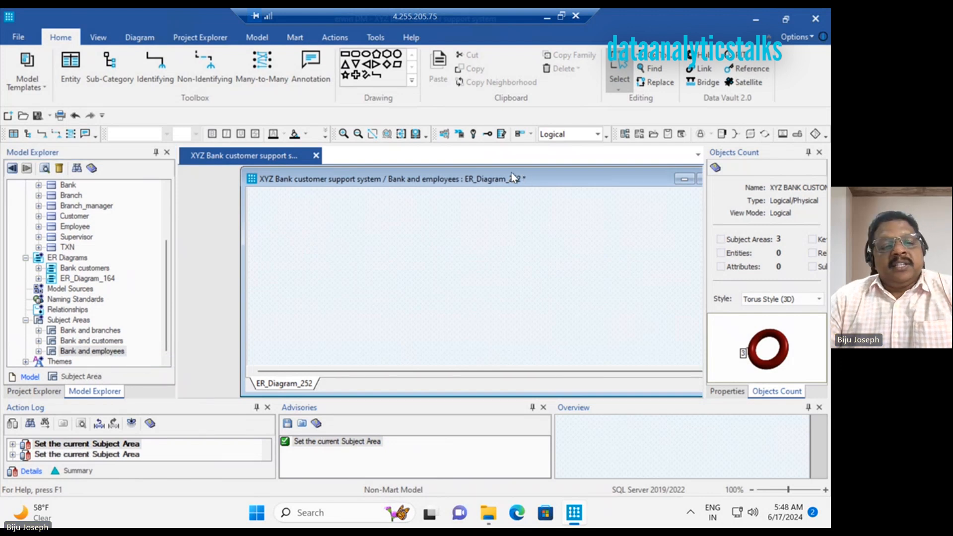
# Expand the "Bank and branches" subject area in the model tree and switch to it as the current subject area
pyautogui.click(38, 331)
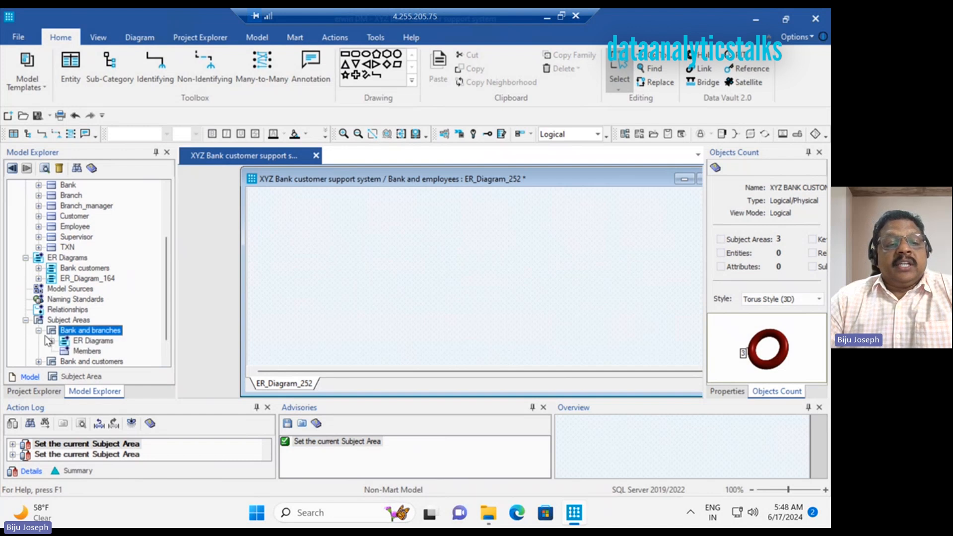
pyautogui.scroll(-1, 131, 326)
pyautogui.rightClick(105, 311)
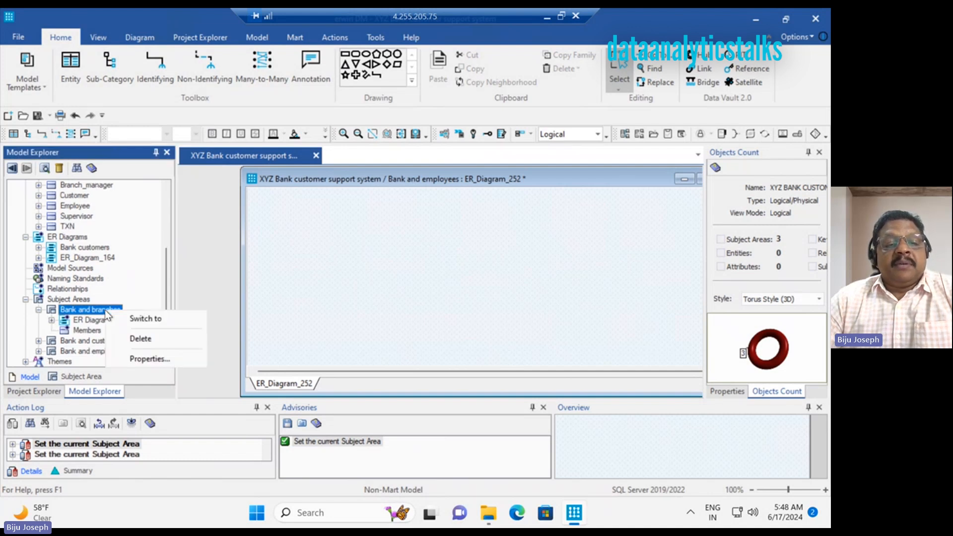
pyautogui.click(136, 320)
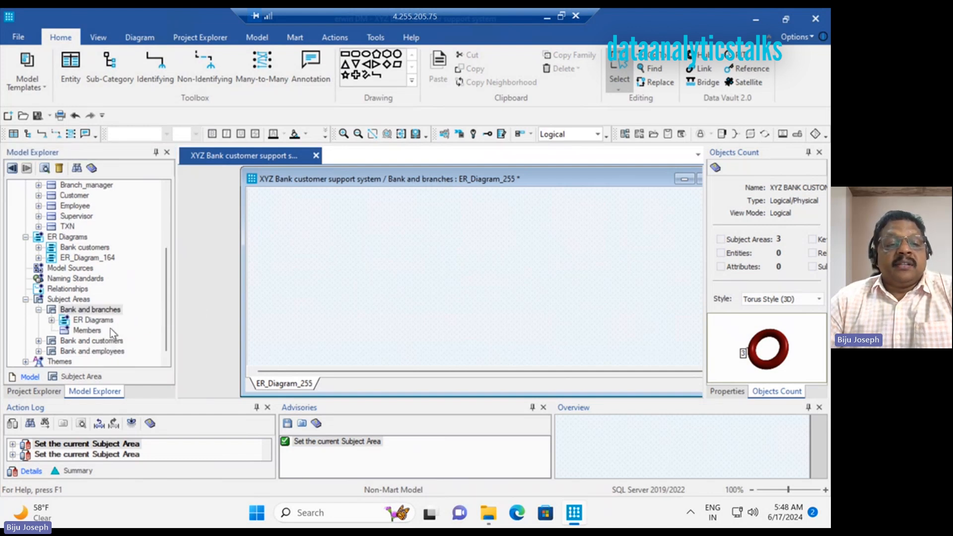
# Examine the ER diagrams of "Bank and branches" and the contents of the "Bank and customers" and "Bank and employees" subject areas
pyautogui.click(52, 320)
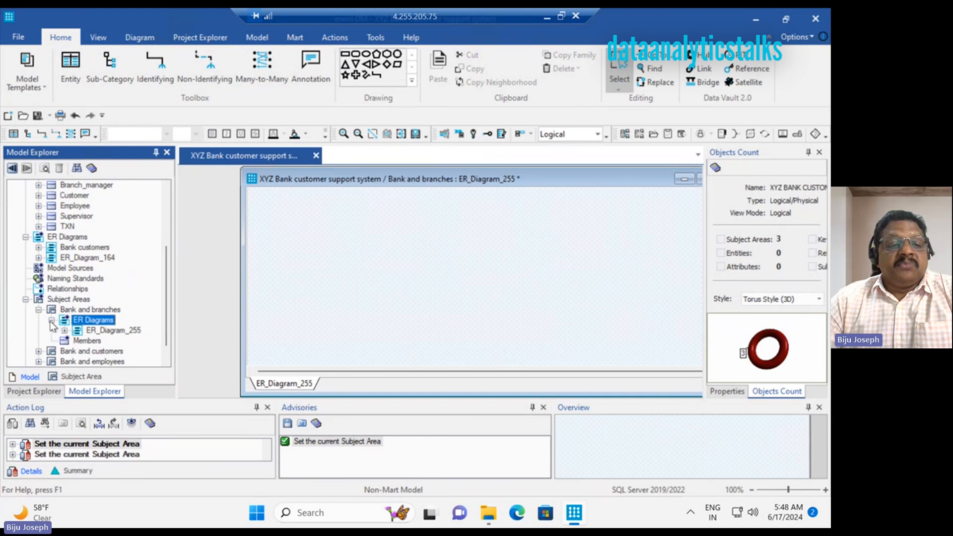
pyautogui.click(135, 330)
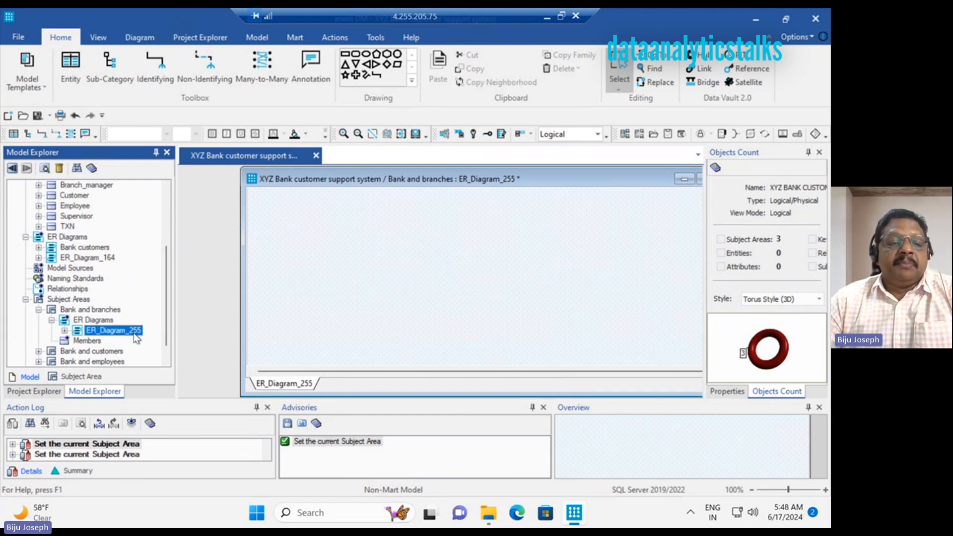
pyautogui.click(38, 350)
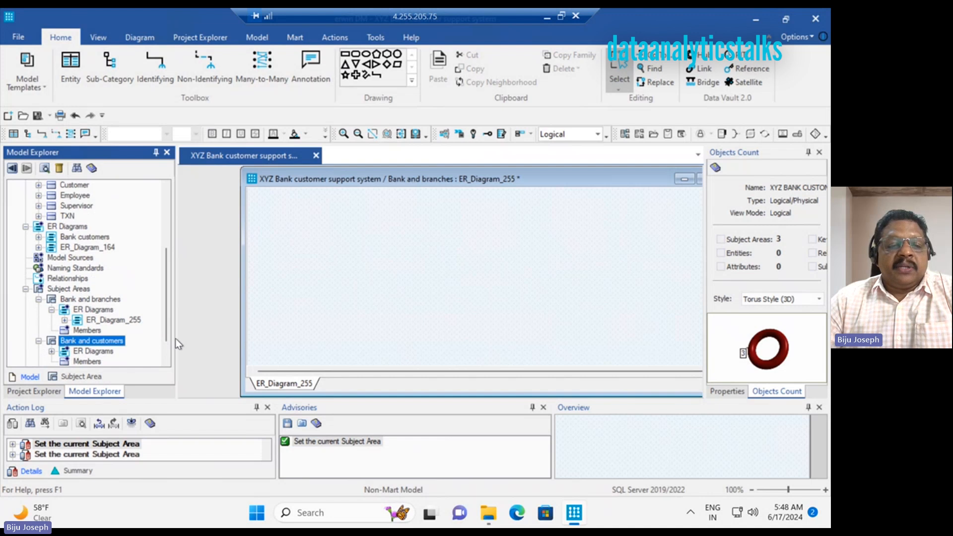
pyautogui.scroll(-1, 159, 350)
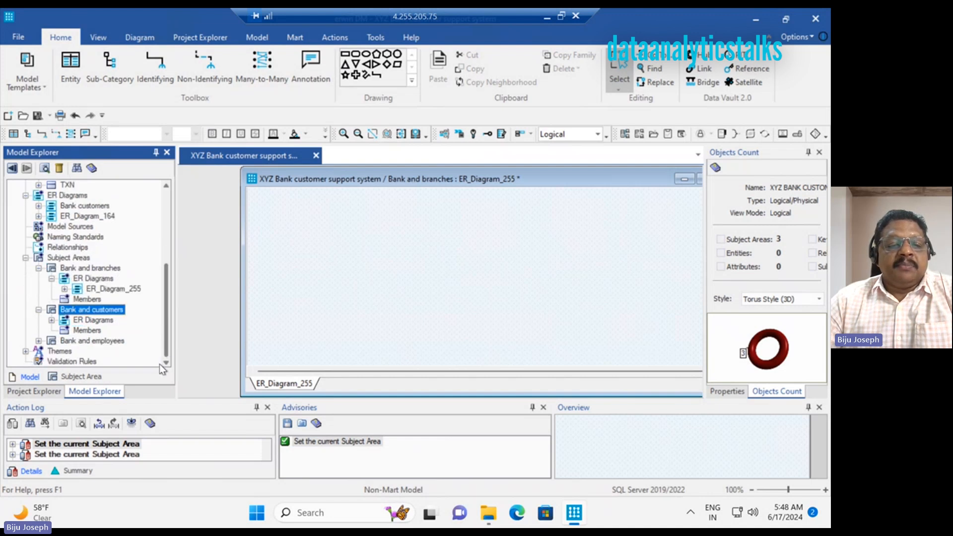
pyautogui.click(38, 341)
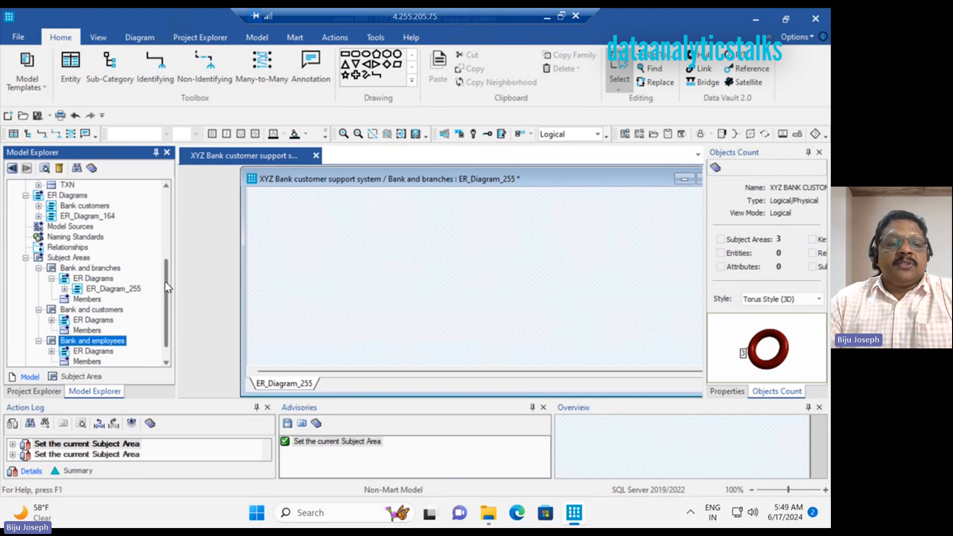
pyautogui.scroll(5, 149, 278)
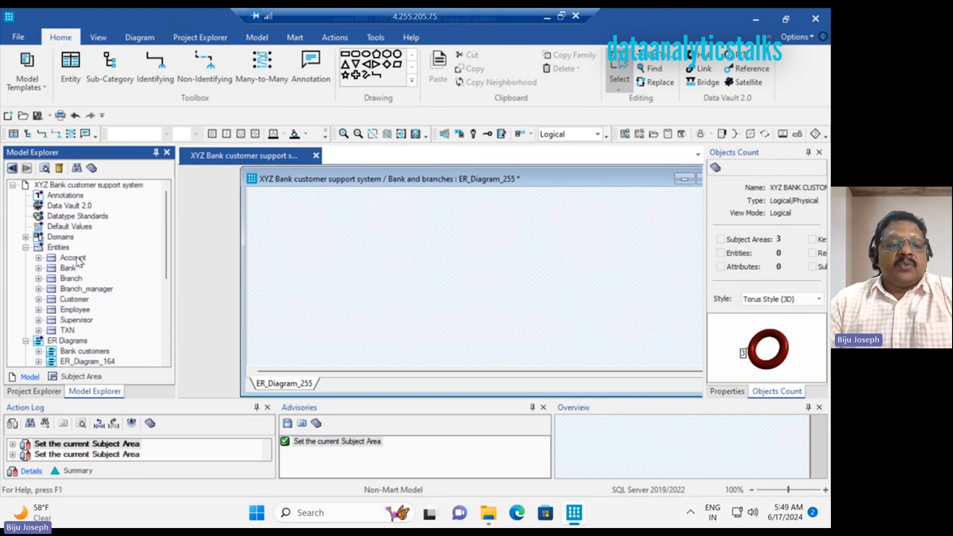
pyautogui.rightClick(78, 261)
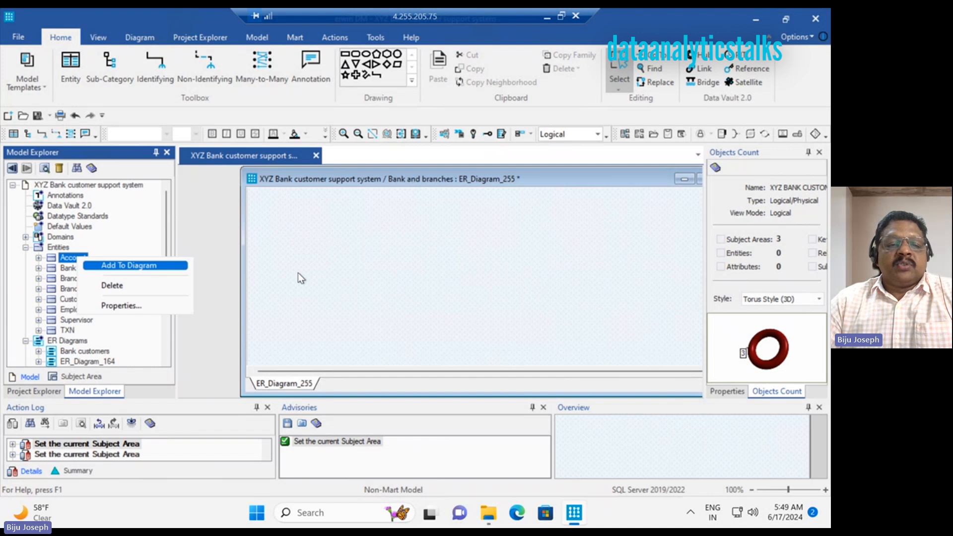
pyautogui.click(350, 231)
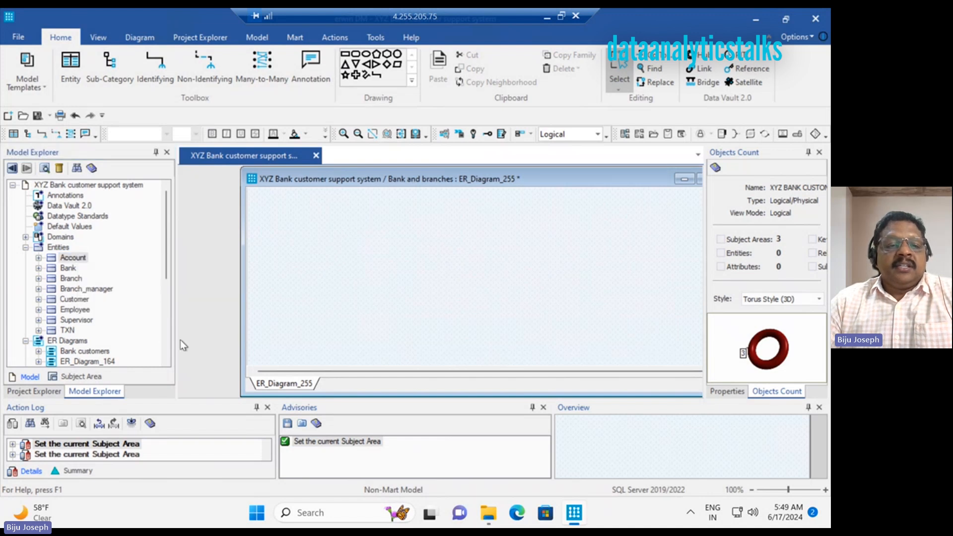
pyautogui.scroll(-2, 101, 338)
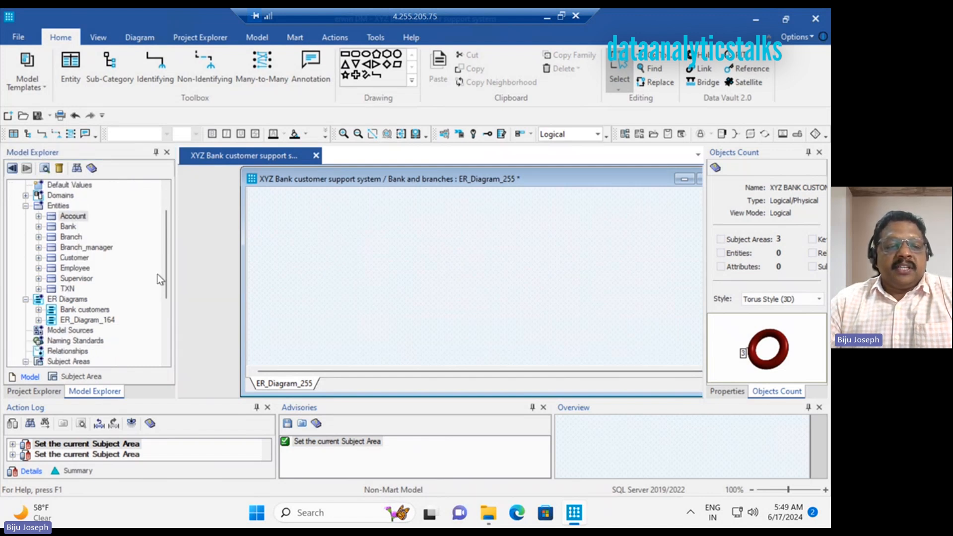
pyautogui.scroll(-3, 162, 351)
pyautogui.scroll(-2, 162, 351)
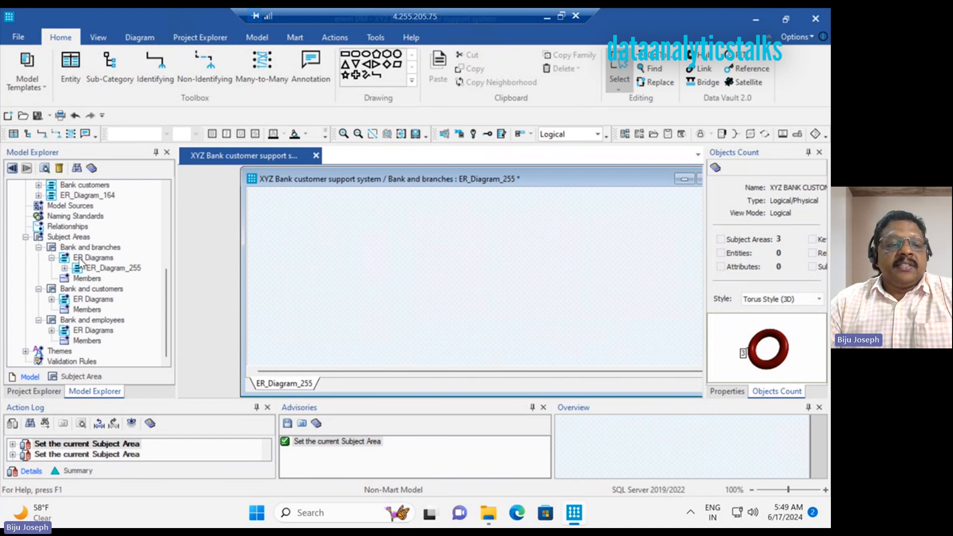
pyautogui.click(94, 249)
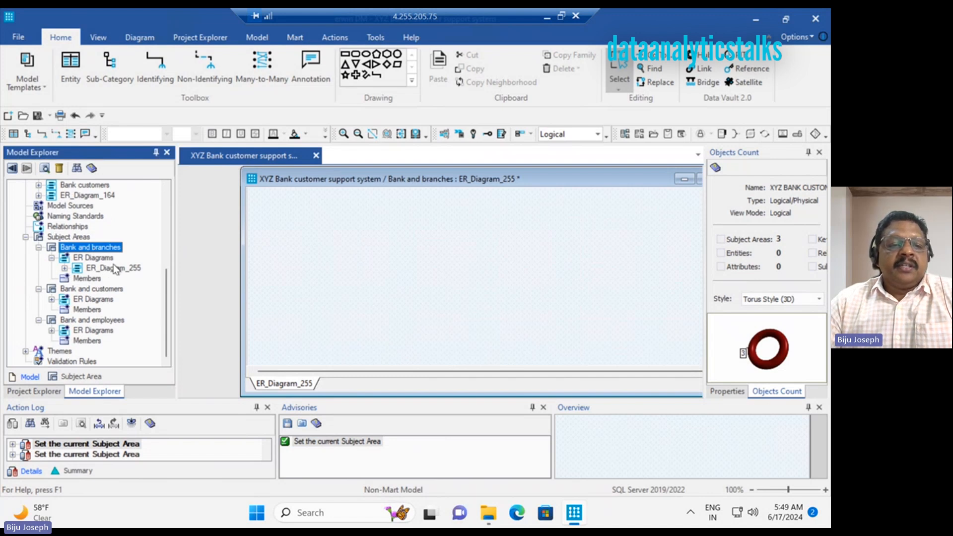
pyautogui.rightClick(117, 268)
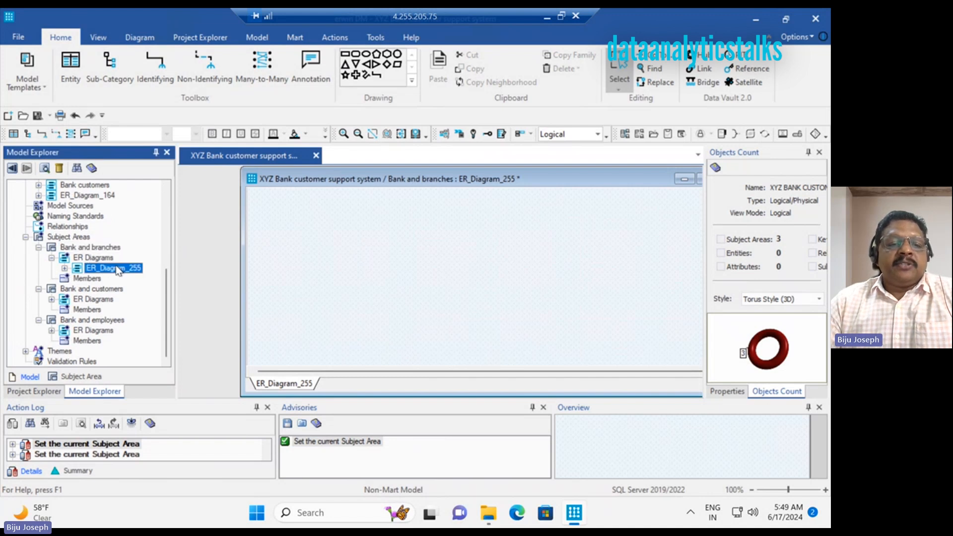
pyautogui.rightClick(96, 247)
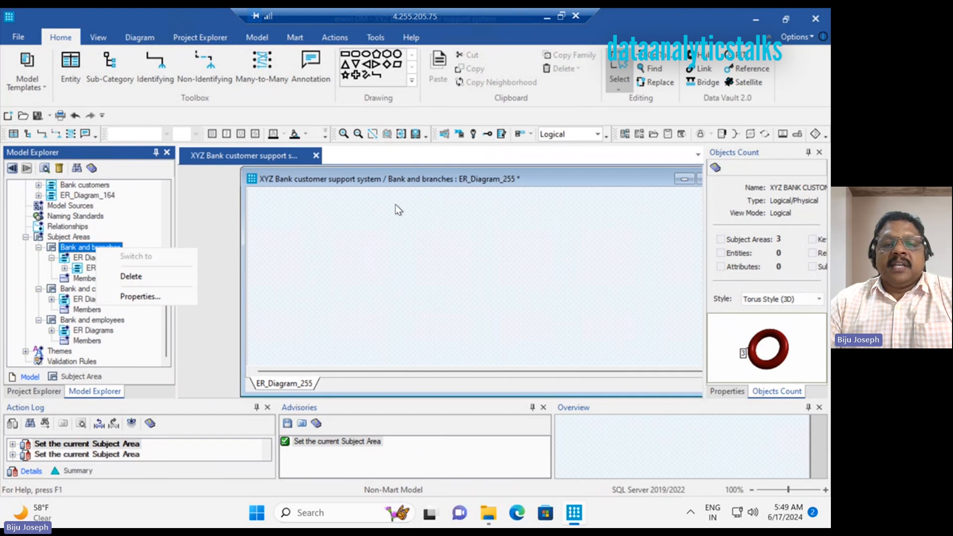
pyautogui.click(354, 260)
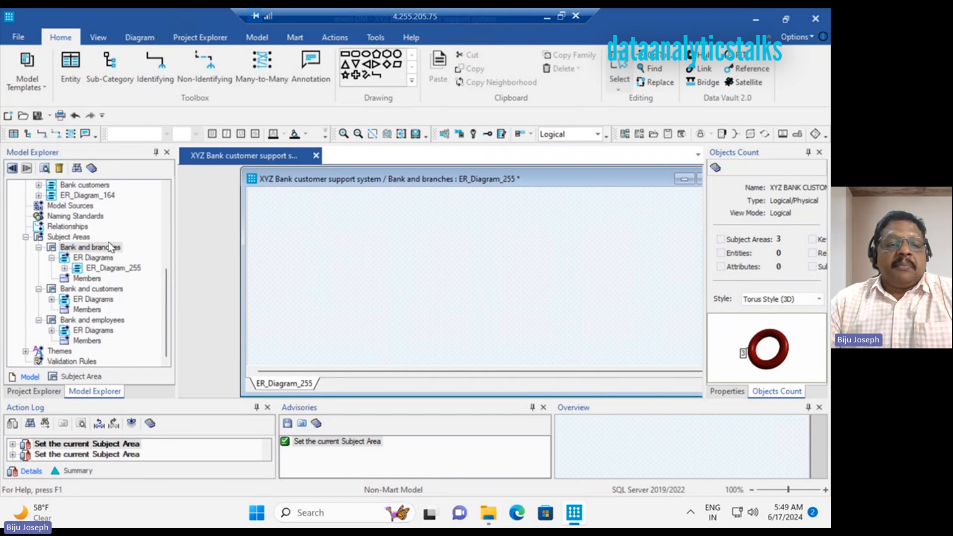
# Add the Bank, Branch and Branch_manager entities to the "Bank and branches" diagram, placing Branch_manager left of Bank and Branch right of it
pyautogui.scroll(2, 113, 242)
pyautogui.scroll(2, 112, 241)
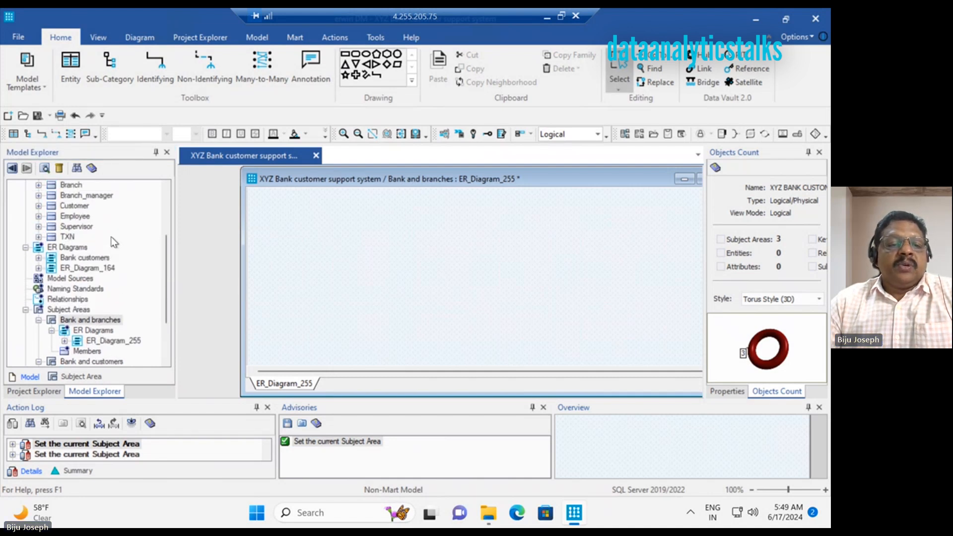
pyautogui.rightClick(70, 219)
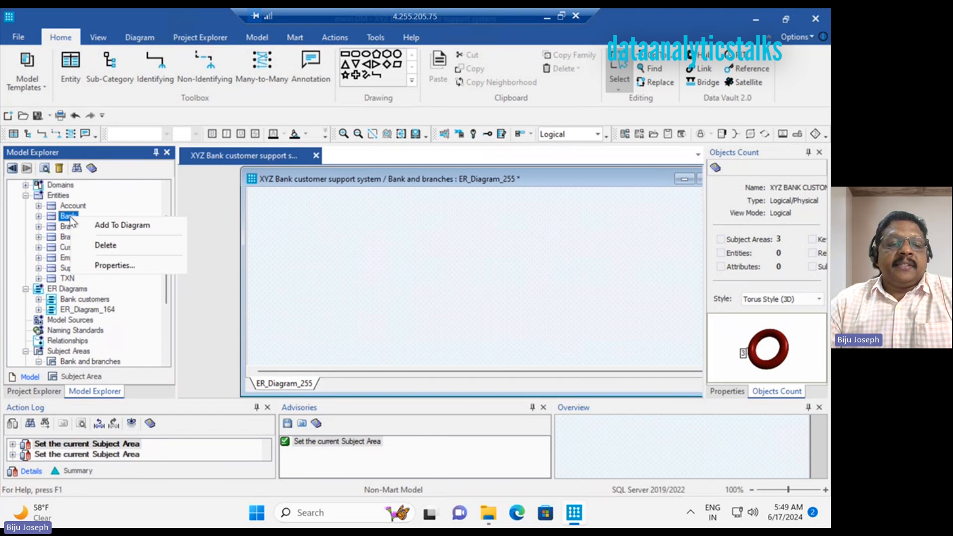
pyautogui.click(107, 226)
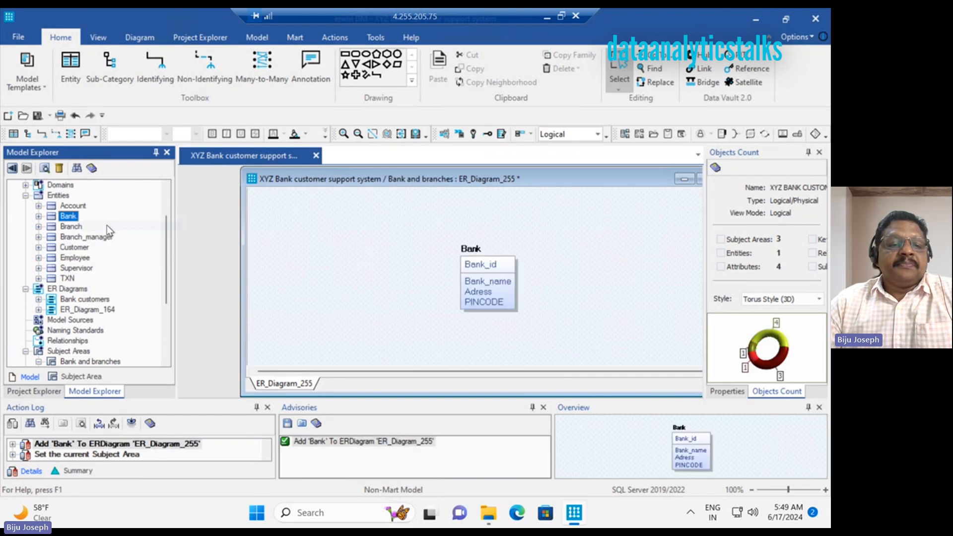
pyautogui.rightClick(79, 228)
pyautogui.click(139, 237)
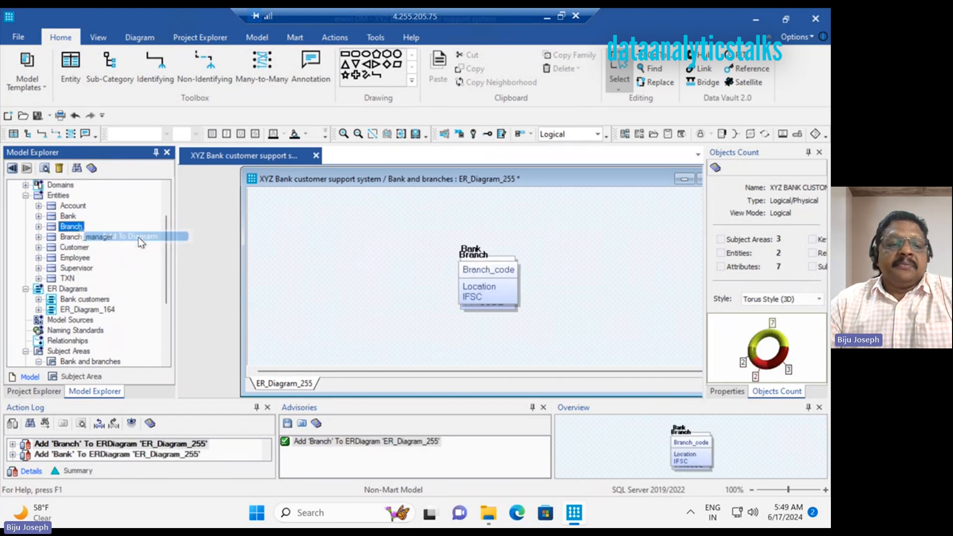
pyautogui.rightClick(92, 238)
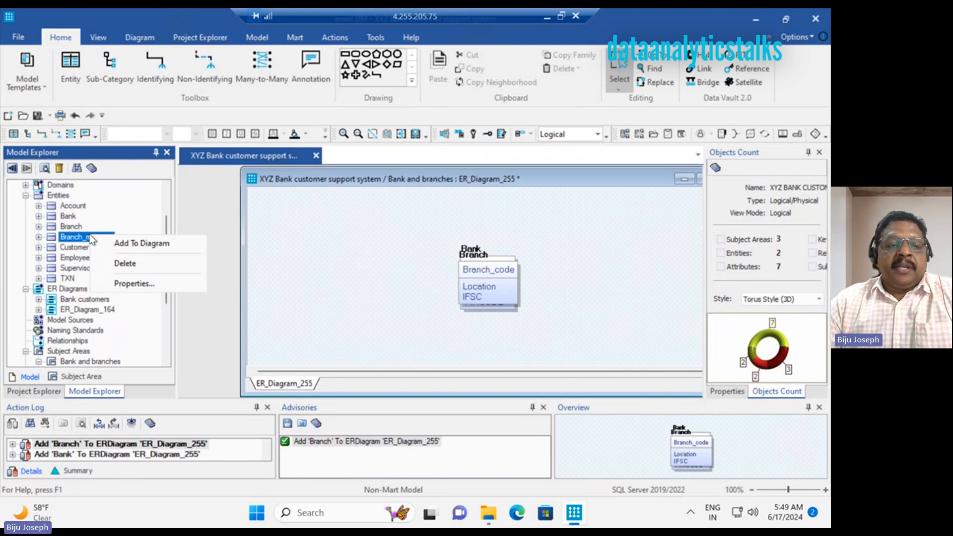
pyautogui.click(126, 243)
pyautogui.moveTo(465, 268); pyautogui.dragTo(314, 255)
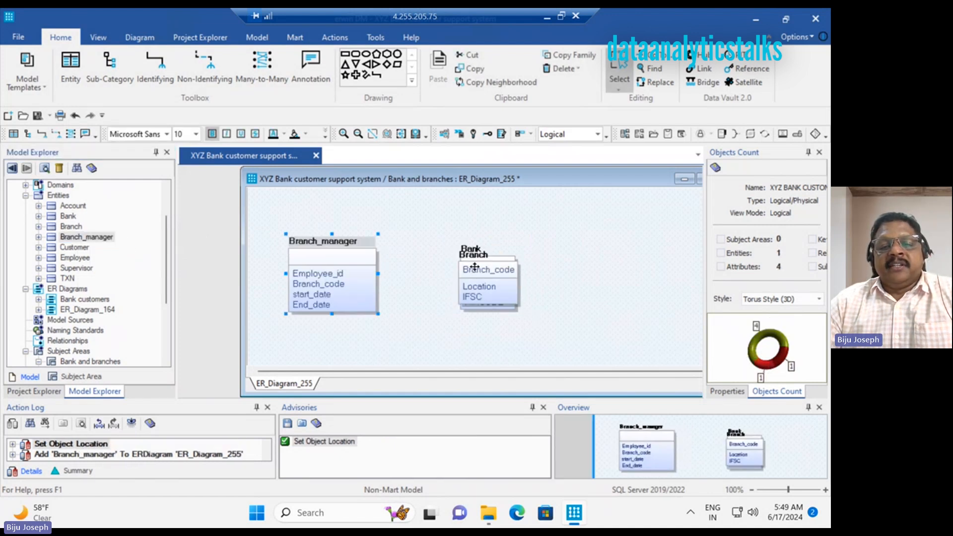
pyautogui.moveTo(472, 272); pyautogui.dragTo(573, 256)
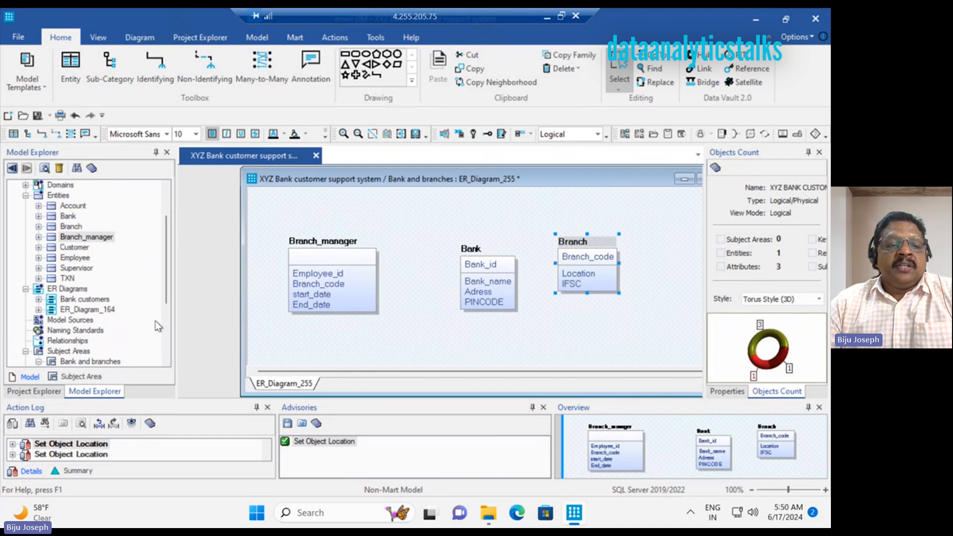
# Switch the current subject area to "Bank and customers"
pyautogui.scroll(-2, 157, 323)
pyautogui.scroll(-1, 156, 326)
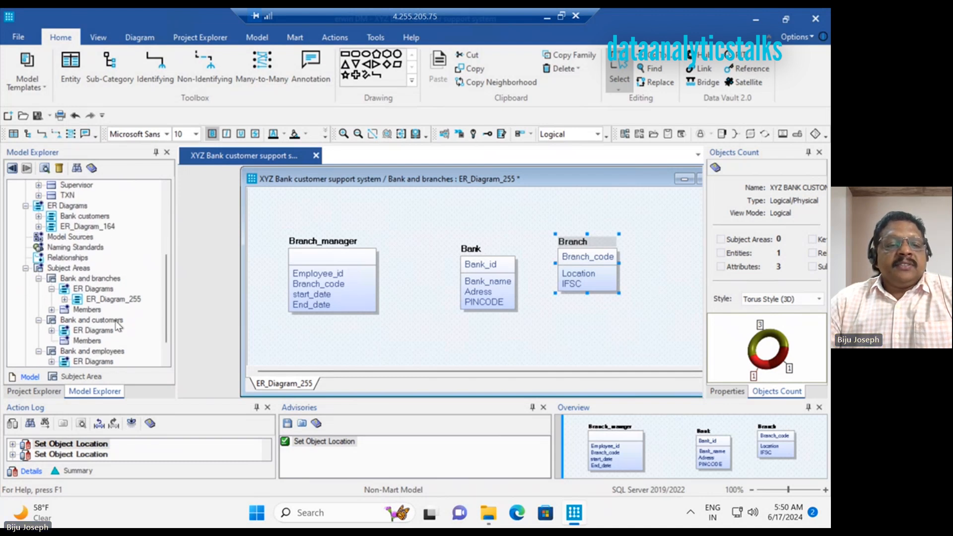
pyautogui.rightClick(114, 322)
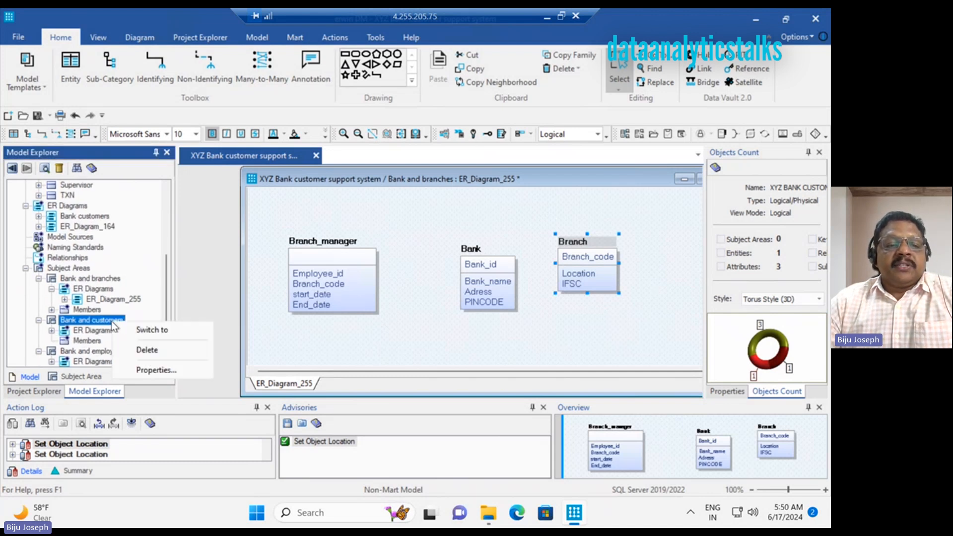
pyautogui.click(156, 331)
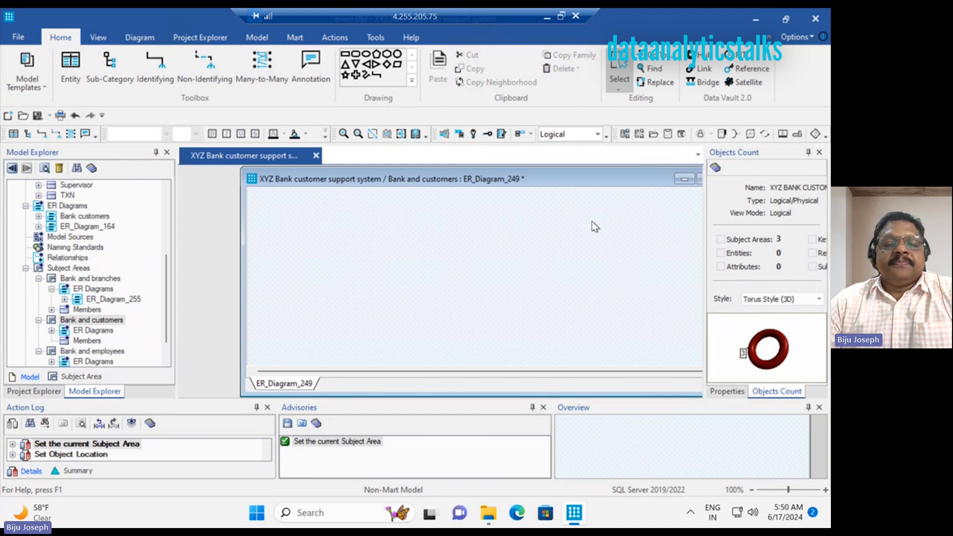
# Add the Bank and Branch entities to the "Bank and customers" diagram
pyautogui.moveTo(165, 278); pyautogui.dragTo(172, 189)
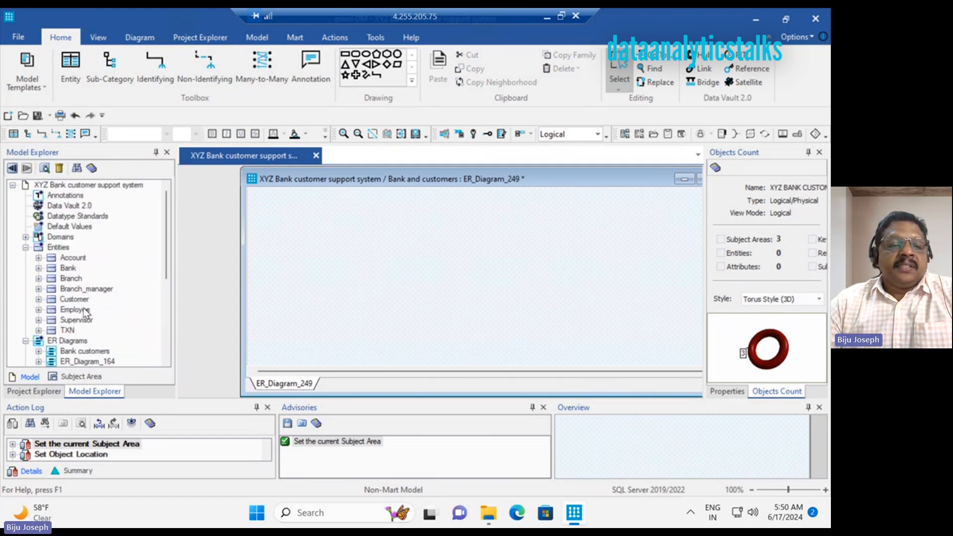
pyautogui.click(69, 269)
pyautogui.rightClick(68, 270)
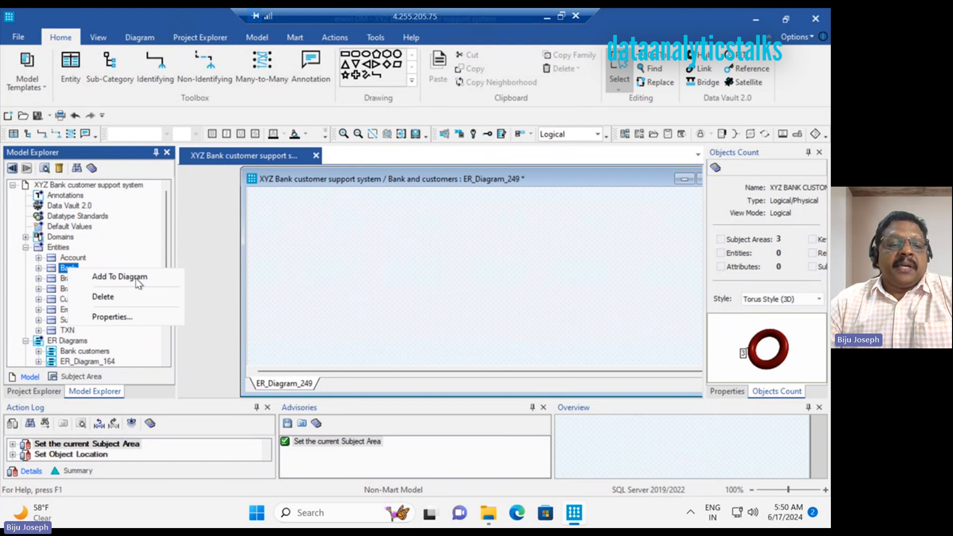
pyautogui.click(135, 276)
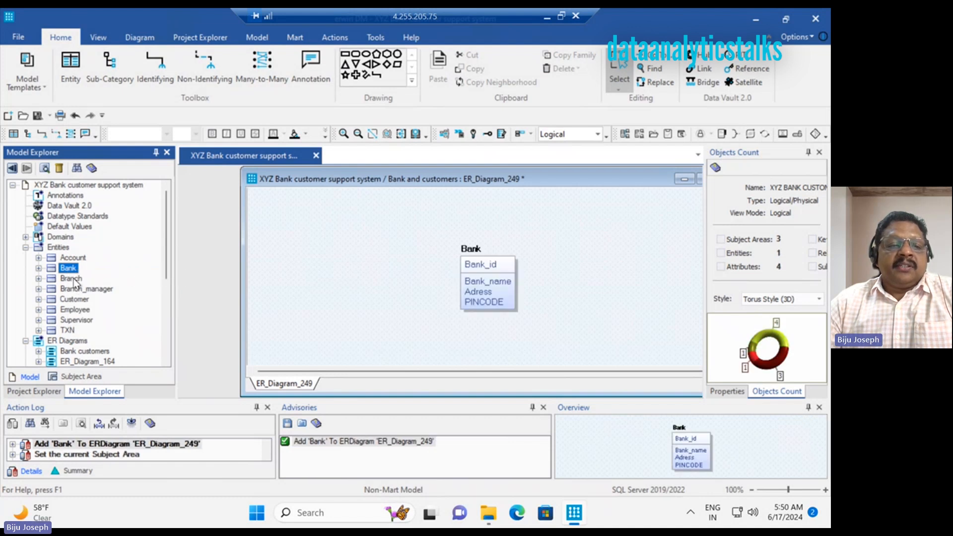
pyautogui.click(74, 278)
pyautogui.rightClick(74, 277)
pyautogui.click(110, 288)
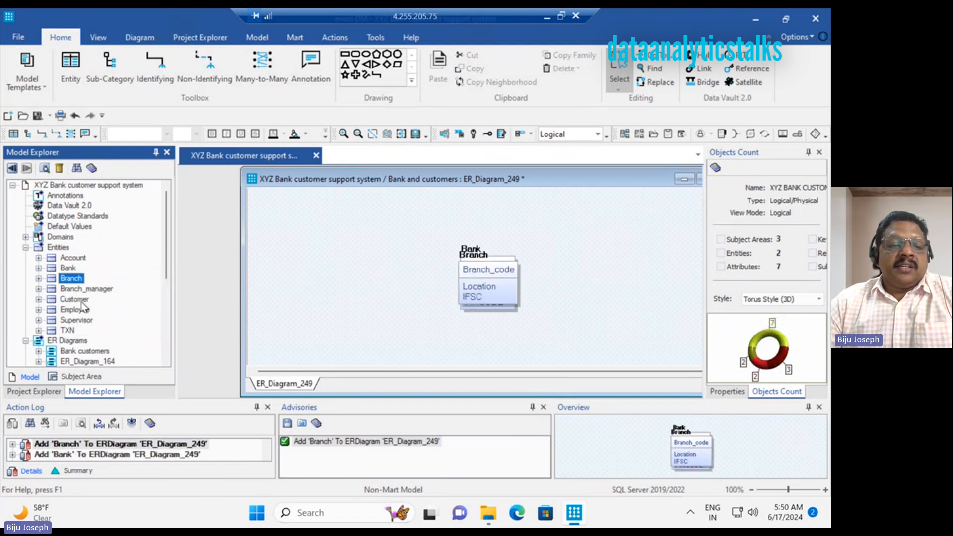
# Add the Customer and Branch_manager entities to the "Bank and customers" diagram
pyautogui.click(70, 299)
pyautogui.rightClick(74, 299)
pyautogui.click(134, 306)
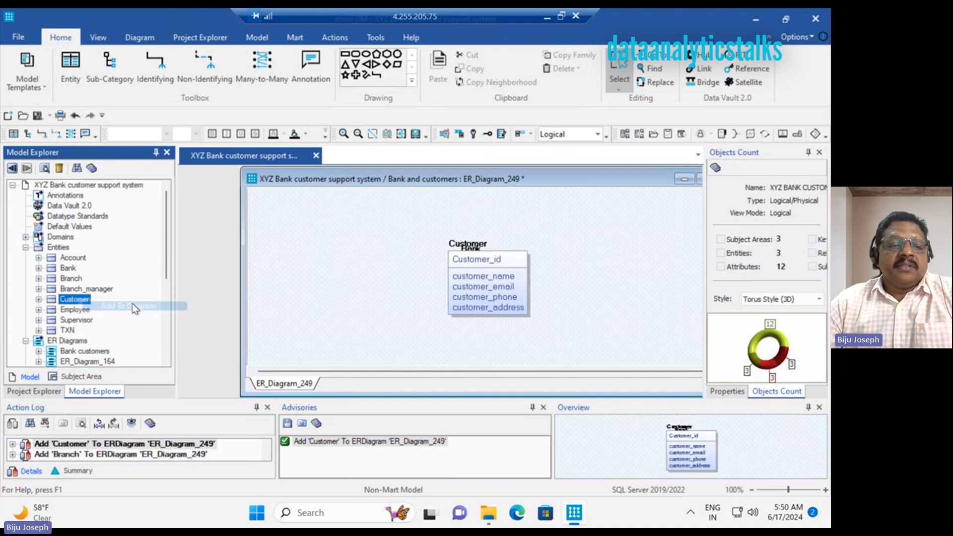
pyautogui.click(99, 290)
pyautogui.rightClick(101, 292)
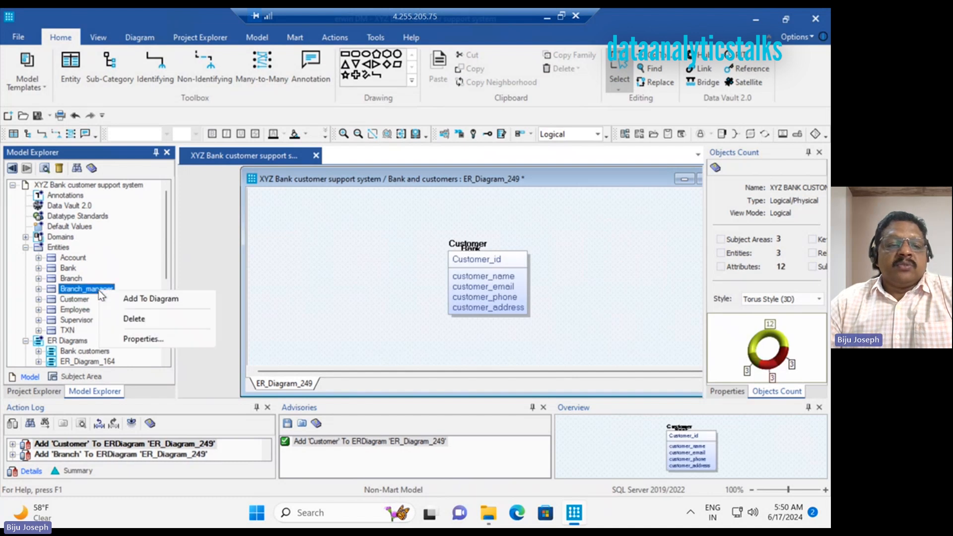
pyautogui.click(142, 299)
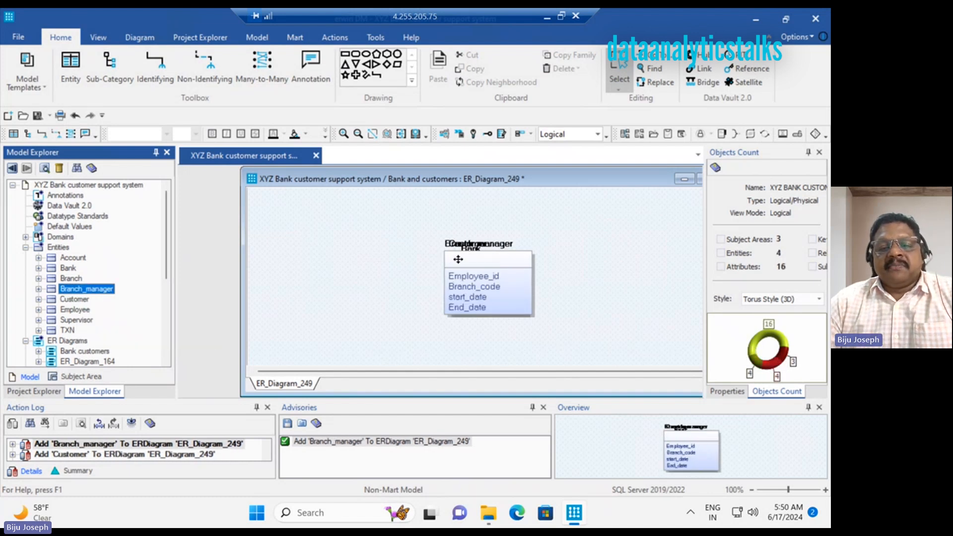
# Spread out the overlapping entities, placing Branch_manager left of Bank, Customer right of it and Branch above it
pyautogui.moveTo(456, 259); pyautogui.dragTo(313, 249)
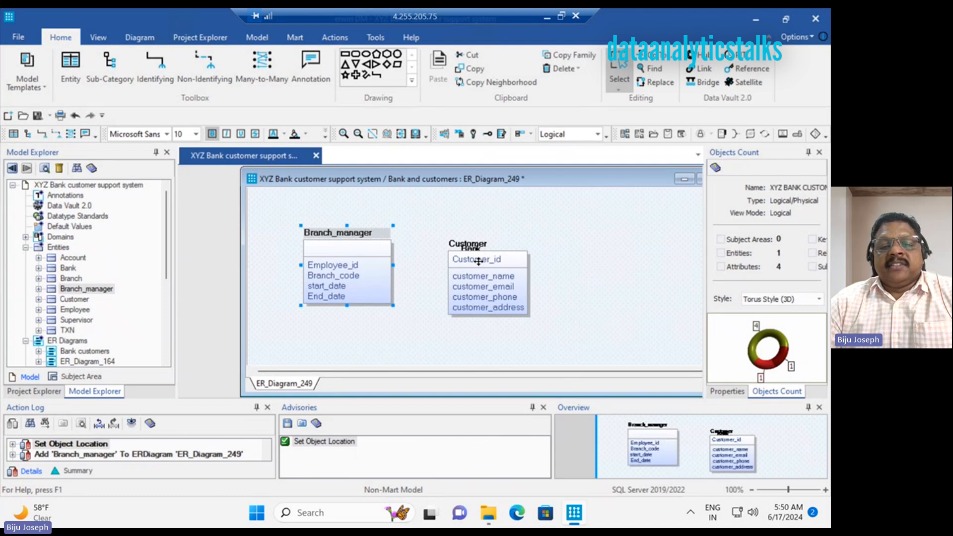
pyautogui.moveTo(477, 262); pyautogui.dragTo(613, 249)
pyautogui.moveTo(495, 269); pyautogui.dragTo(450, 211)
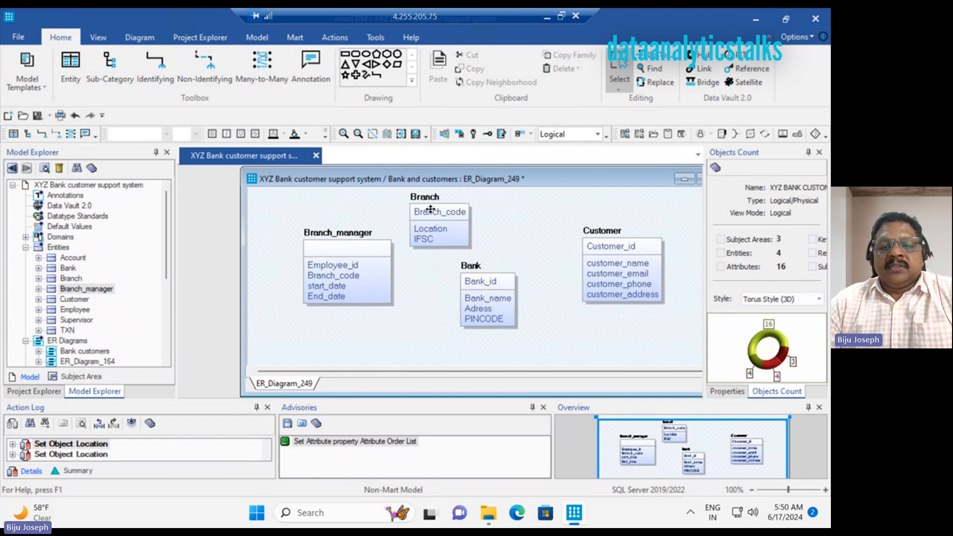
# Delete the Branch entity from both the "Bank and customers" diagram and the model
pyautogui.click(436, 212)
pyautogui.press('Delete')
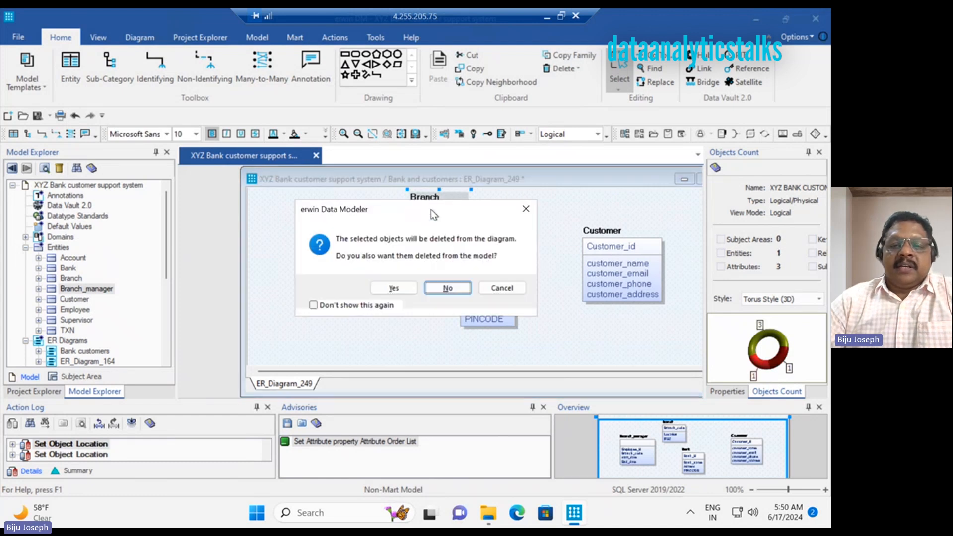
pyautogui.click(398, 286)
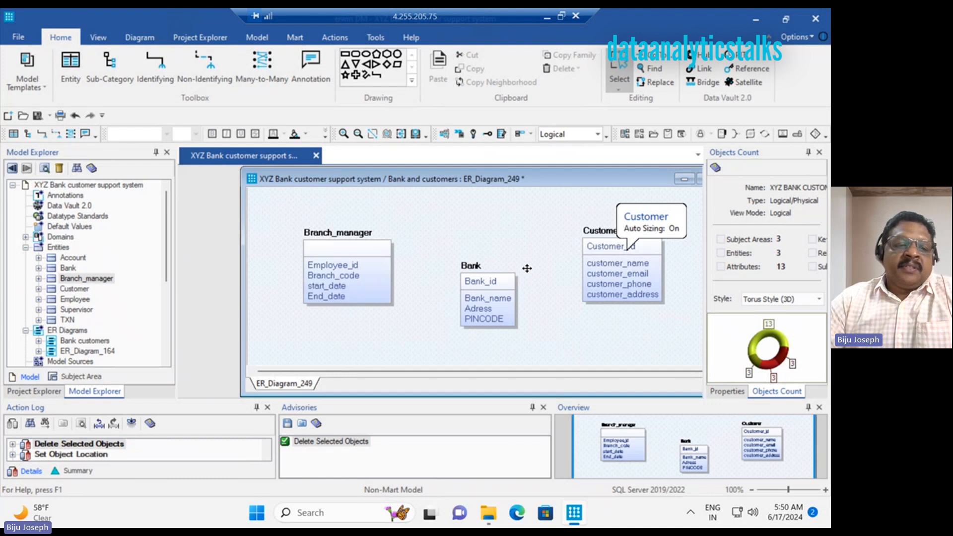
# Switch the current subject area to "Bank and employees"
pyautogui.scroll(-2, 112, 329)
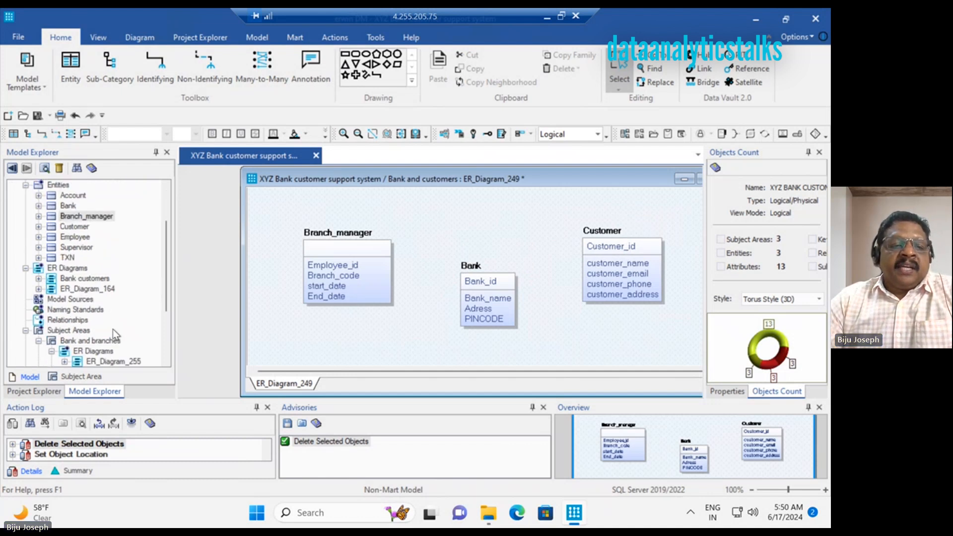
pyautogui.scroll(-3, 112, 329)
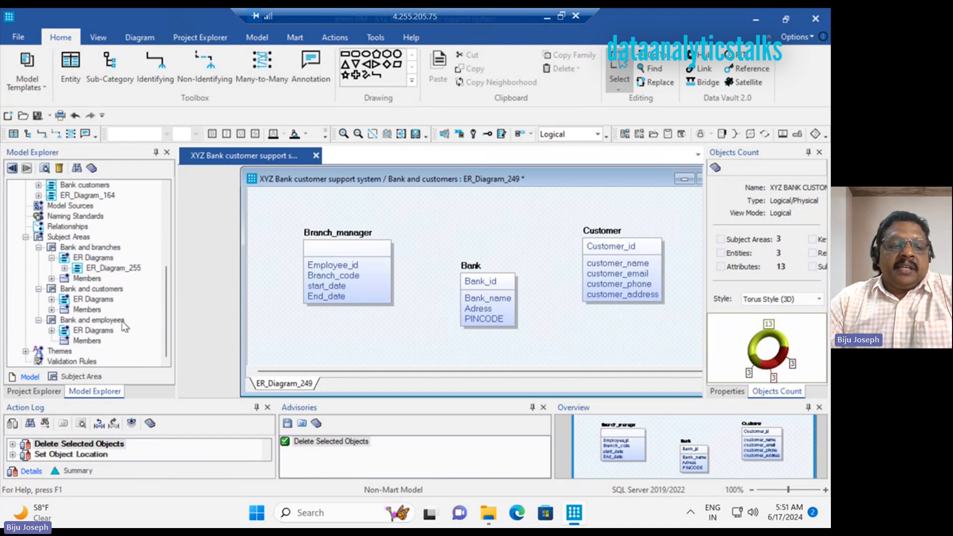
pyautogui.click(123, 324)
pyautogui.rightClick(123, 323)
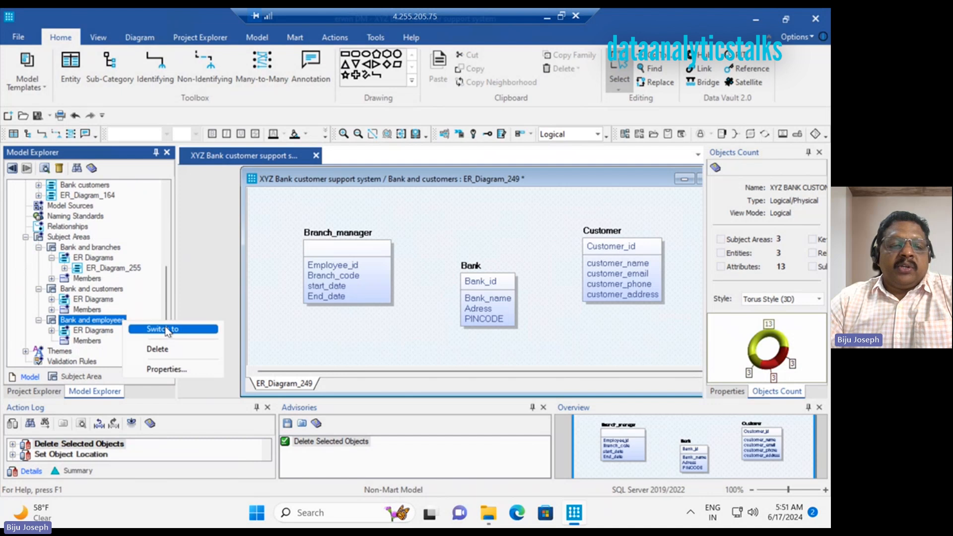
pyautogui.click(166, 330)
# Add the Bank, Branch_manager, Employee and Supervisor entities to the "Bank and employees" diagram
pyautogui.scroll(4, 153, 291)
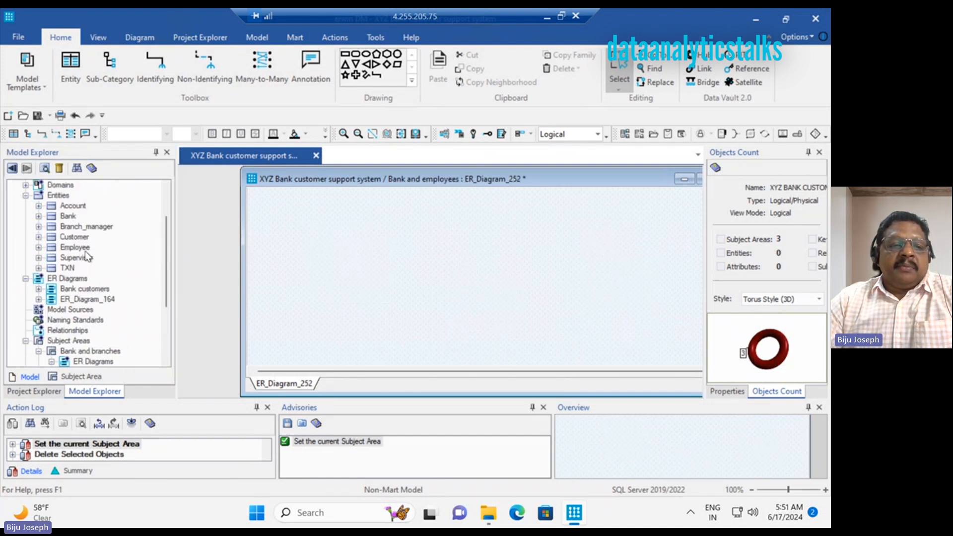
pyautogui.rightClick(70, 218)
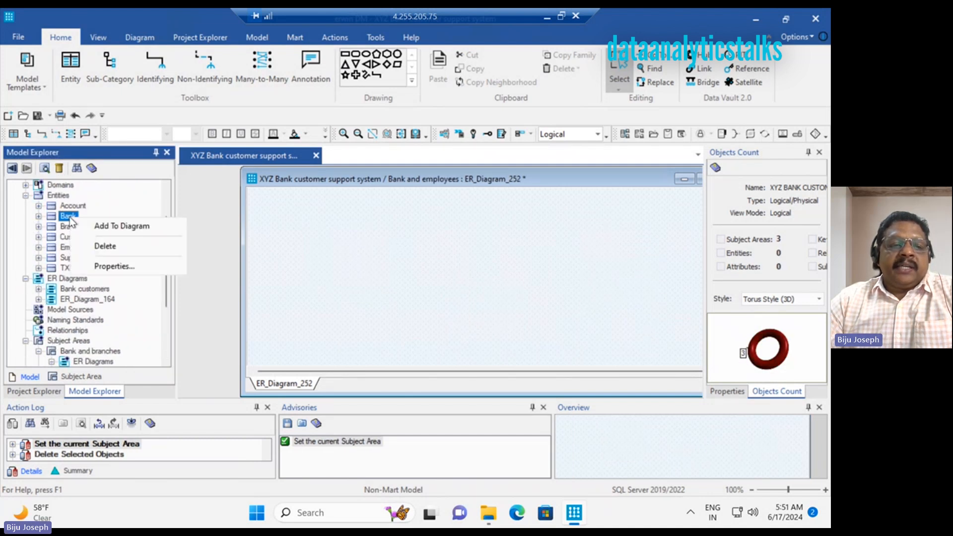
pyautogui.click(101, 228)
pyautogui.rightClick(99, 228)
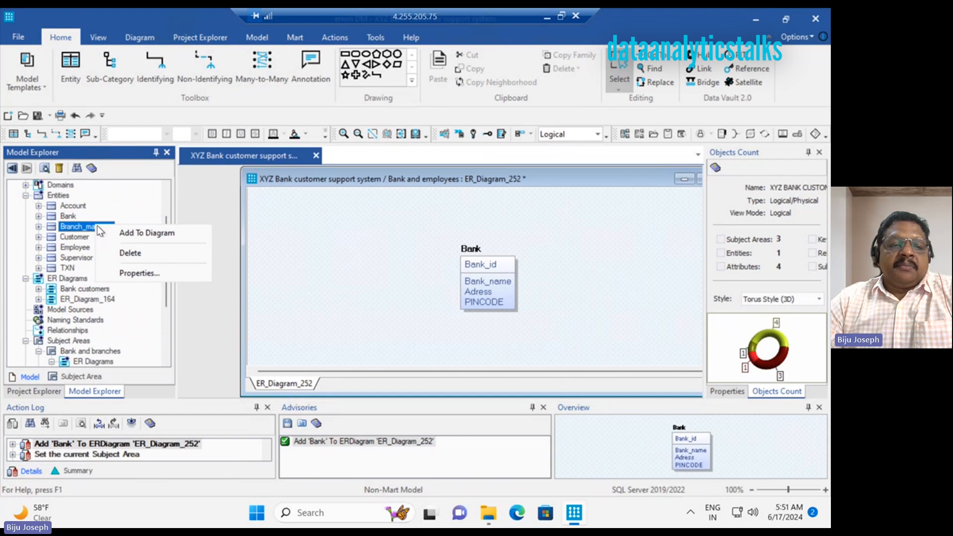
pyautogui.click(123, 232)
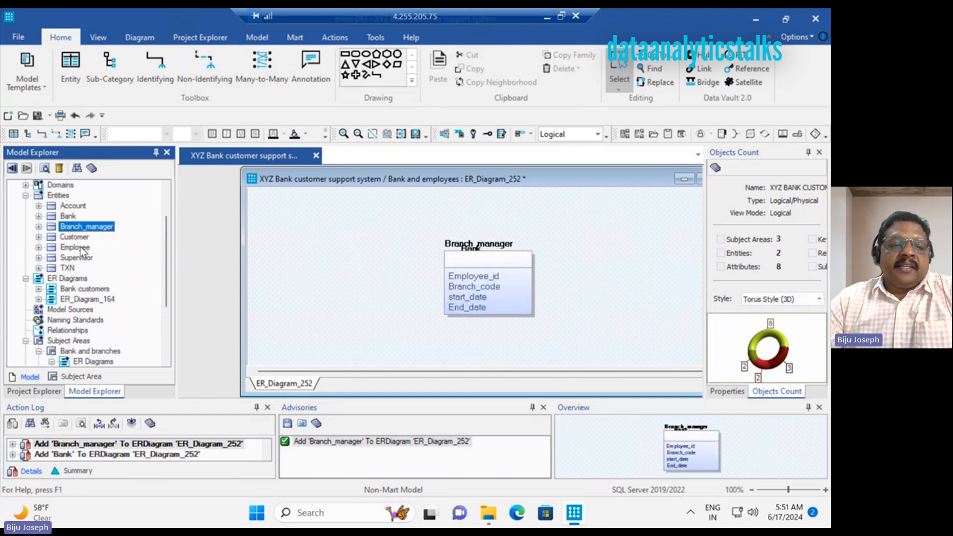
pyautogui.rightClick(81, 248)
pyautogui.click(86, 258)
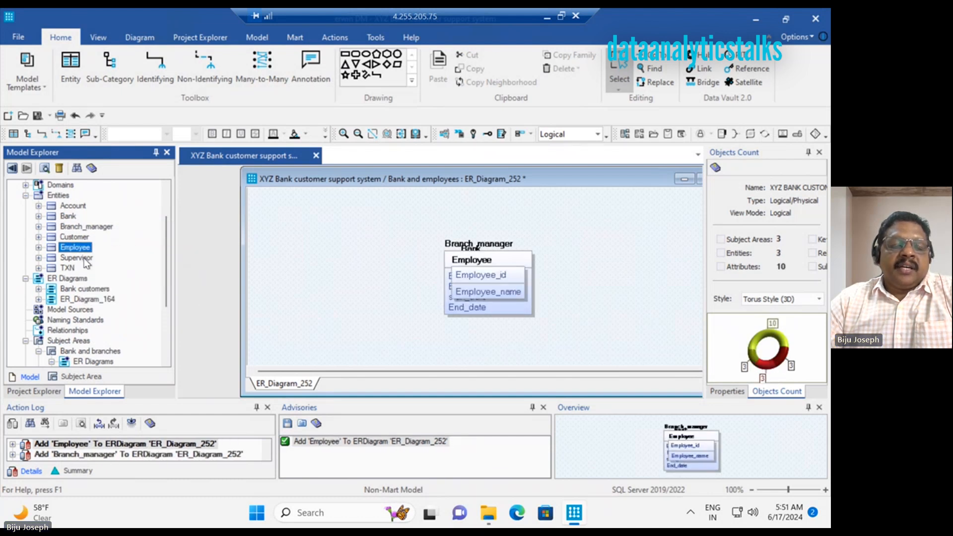
pyautogui.rightClick(85, 259)
pyautogui.click(94, 267)
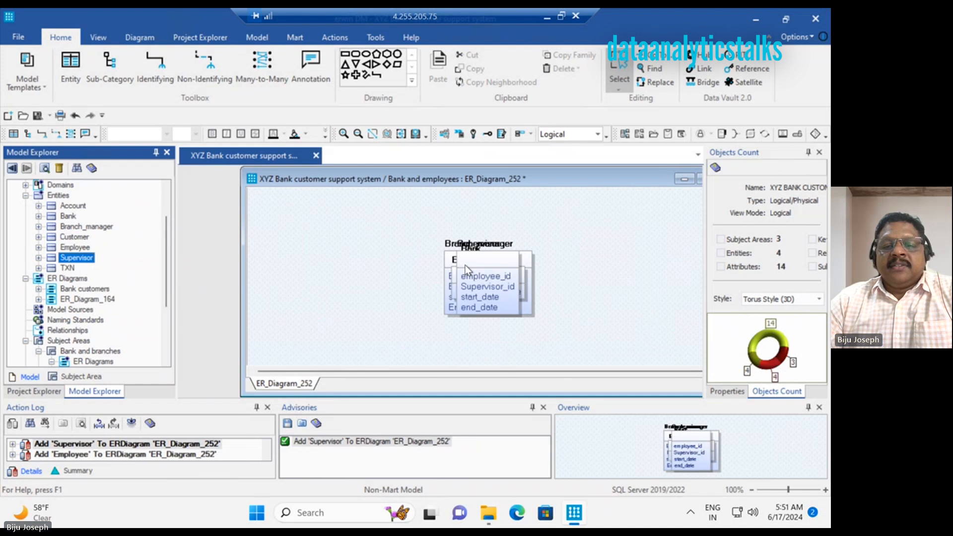
# Separate the overlapping entities, placing Supervisor on the left, Employee on the right and Branch_manager above and left of Bank
pyautogui.moveTo(470, 257); pyautogui.dragTo(314, 255)
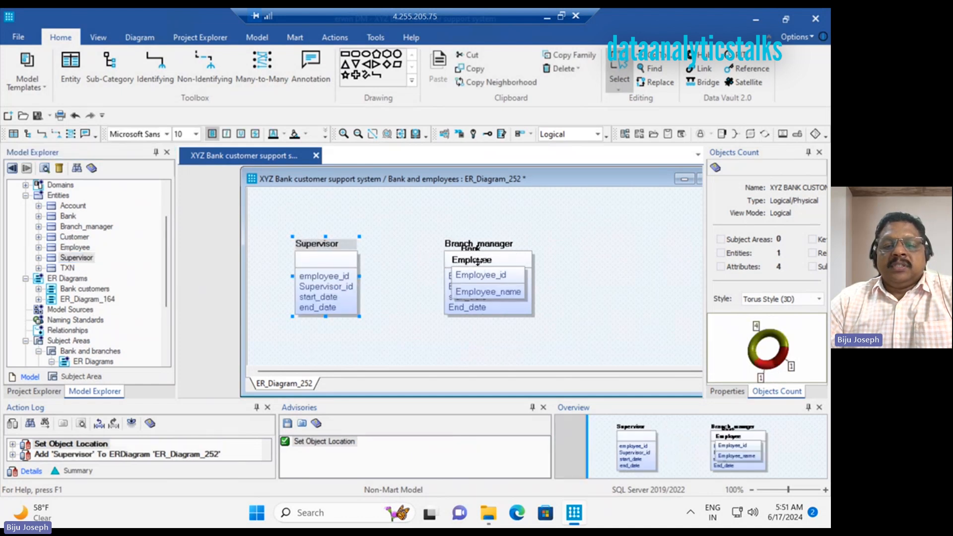
pyautogui.moveTo(477, 262); pyautogui.dragTo(609, 256)
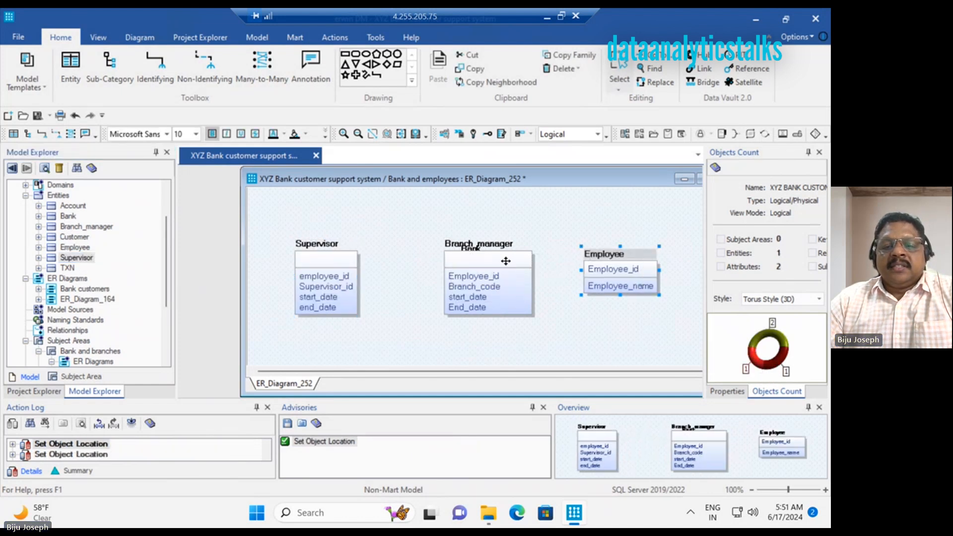
pyautogui.moveTo(501, 257); pyautogui.dragTo(426, 213)
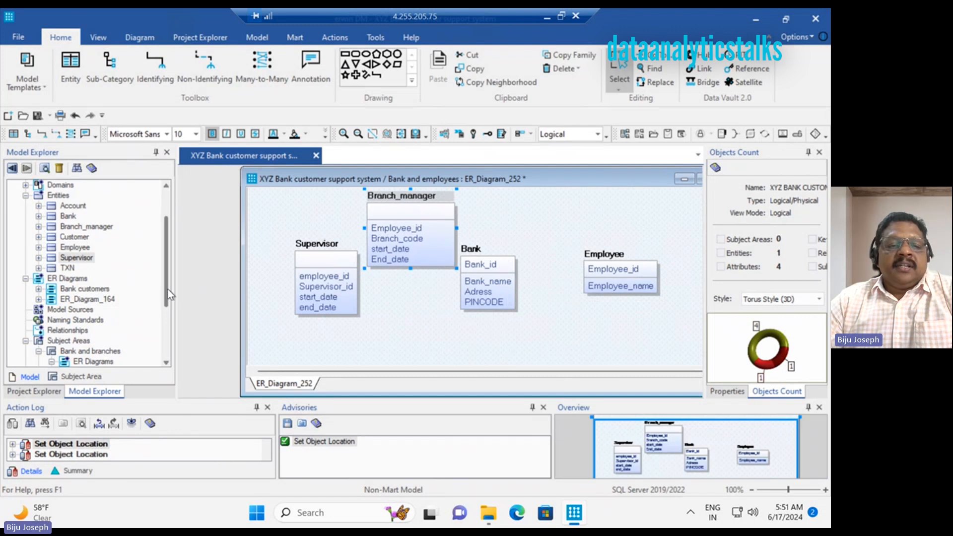
# Delete the "Bank and branches" subject area from the model and check the model's entity list
pyautogui.scroll(-4, 161, 350)
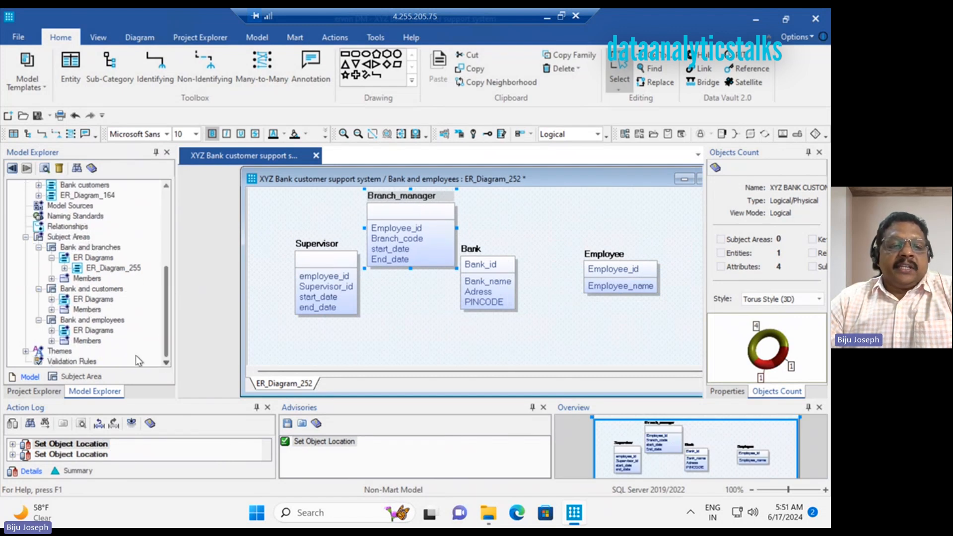
pyautogui.click(102, 269)
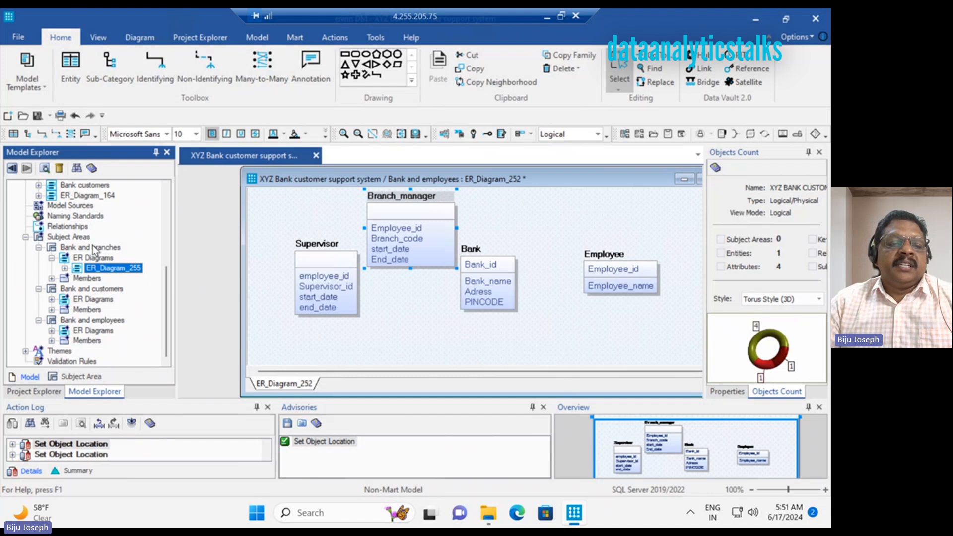
pyautogui.moveTo(168, 270); pyautogui.dragTo(174, 194)
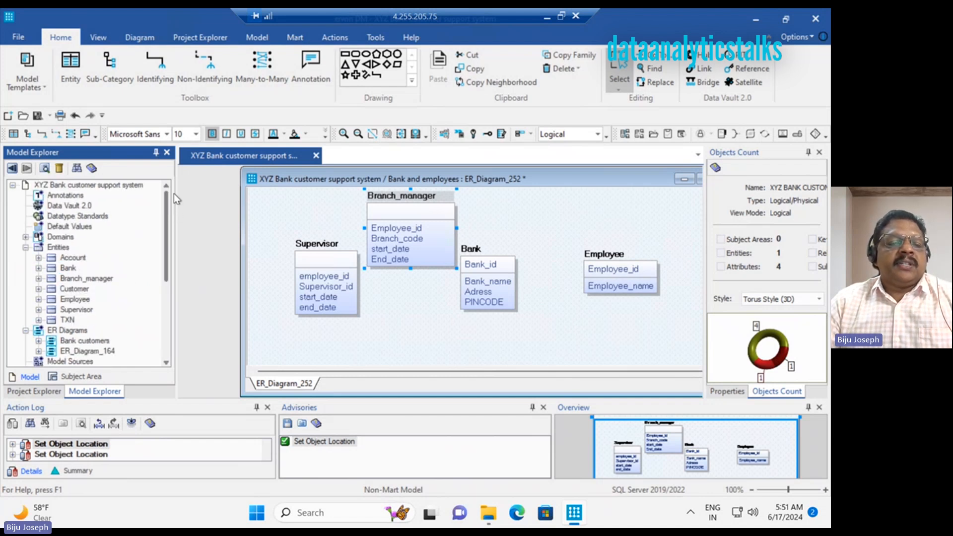
pyautogui.moveTo(171, 257); pyautogui.dragTo(168, 320)
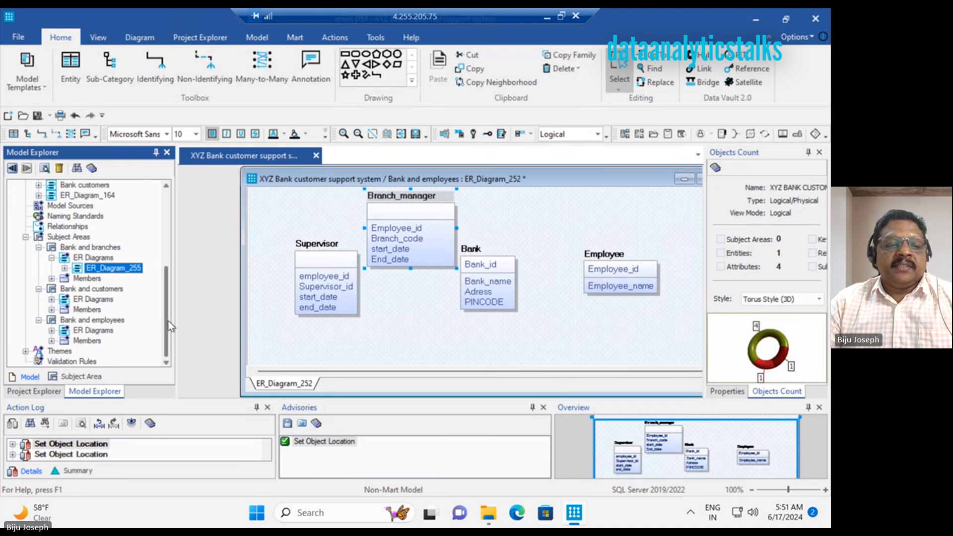
pyautogui.rightClick(90, 250)
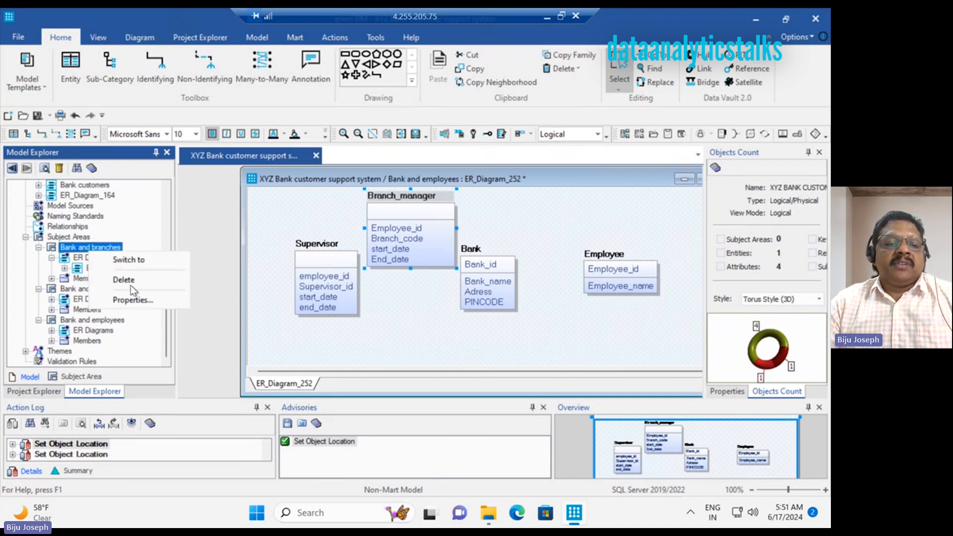
pyautogui.click(130, 282)
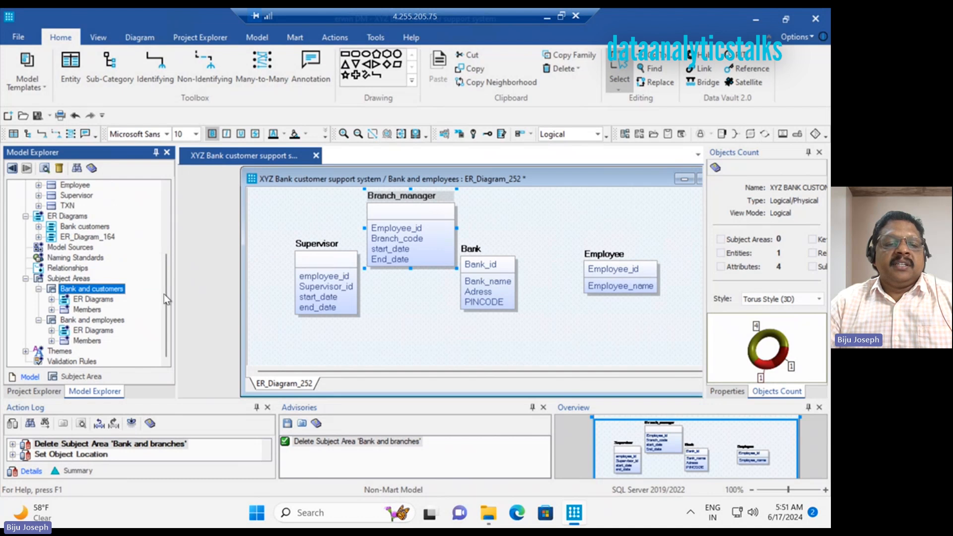
pyautogui.moveTo(164, 294); pyautogui.dragTo(176, 196)
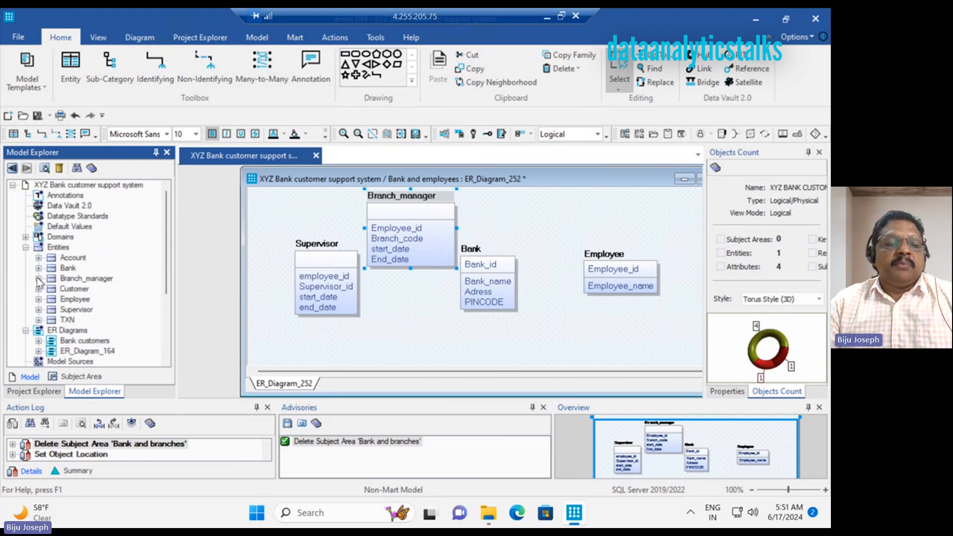